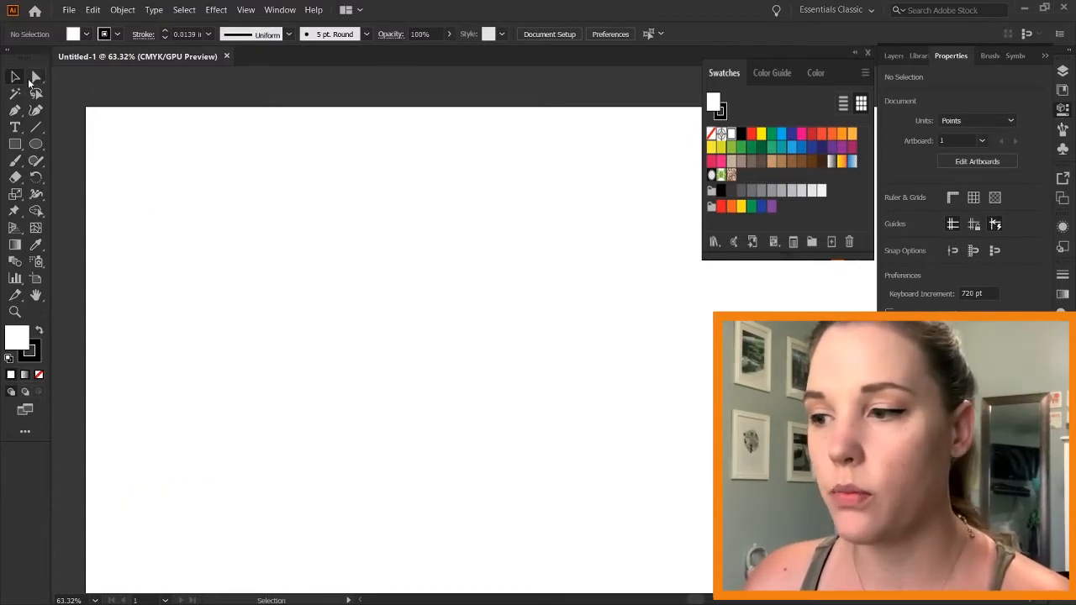
Draw a circle about 349 pt in diameter on the artboard with the Ellipse tool
key(a)
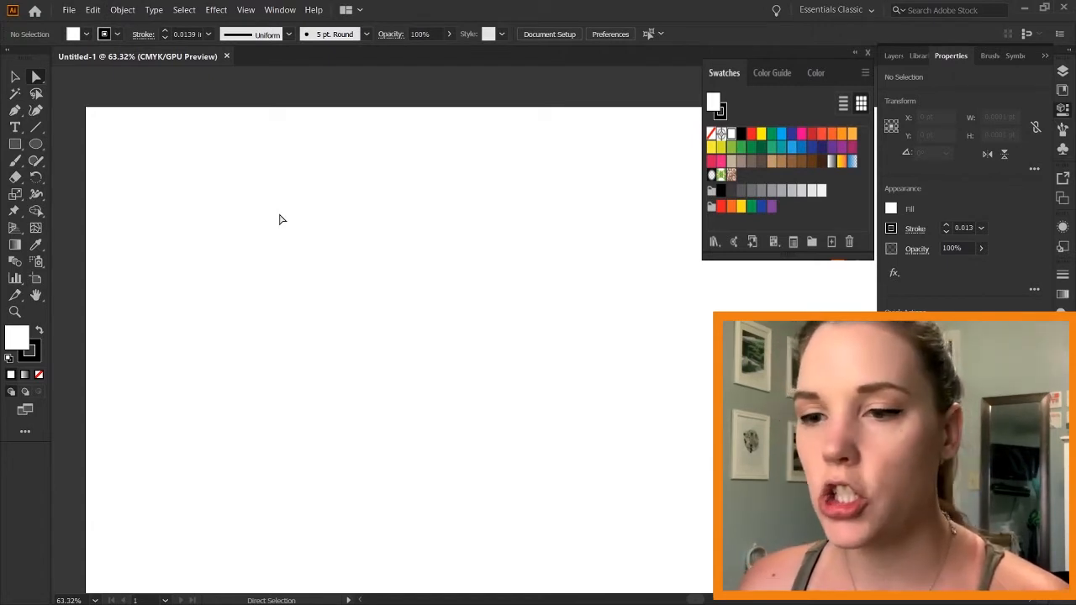
click(36, 145)
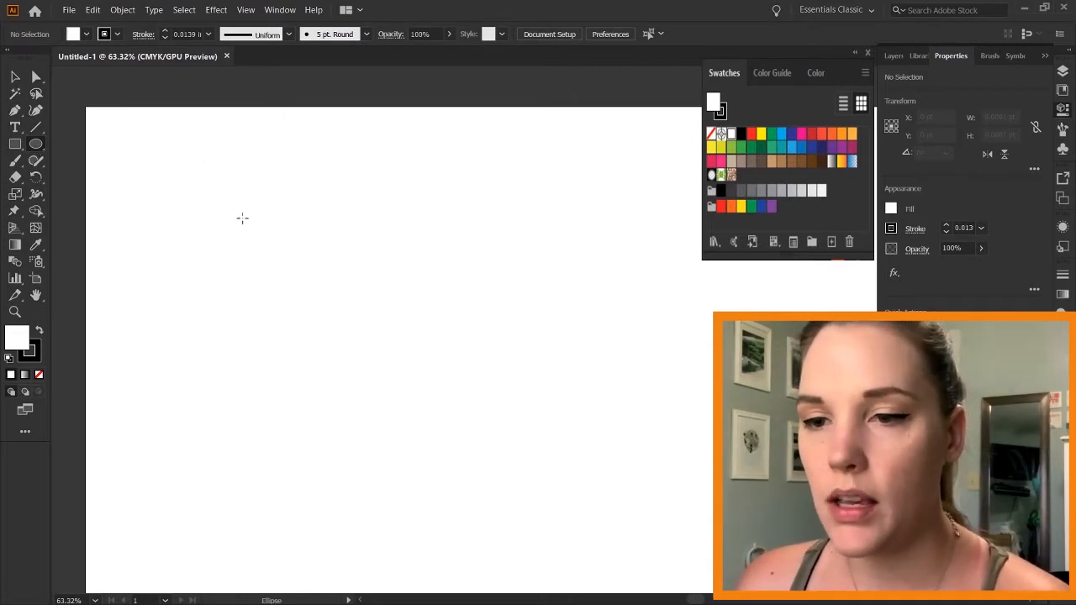
drag(236, 212, 479, 385)
key(v)
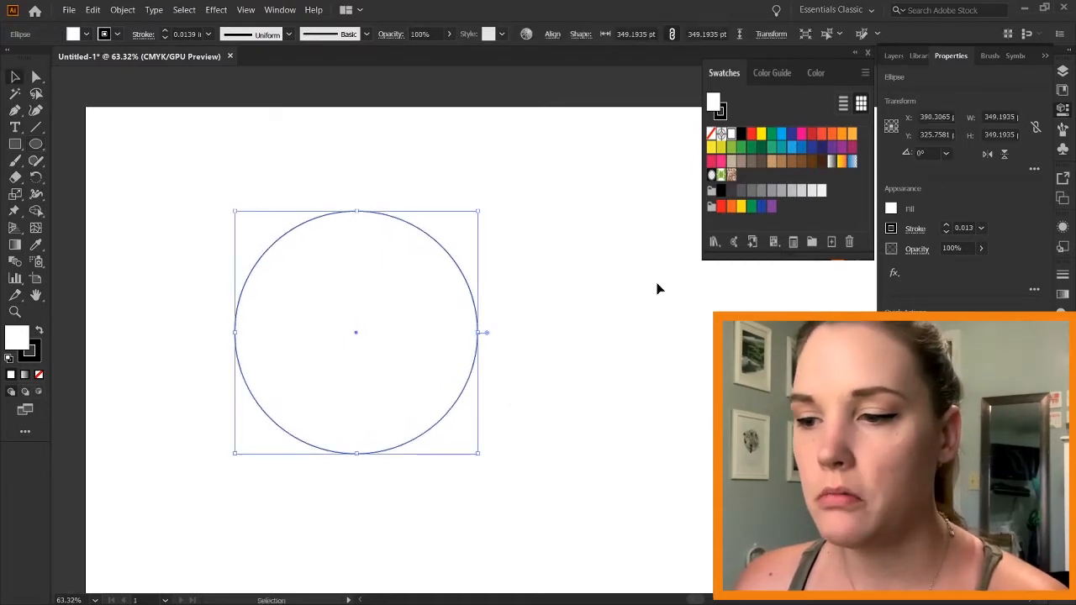
Fill the circle with the light orange swatch (C 0, M 35, Y 85, K 0), remove its stroke and deselect it
click(852, 134)
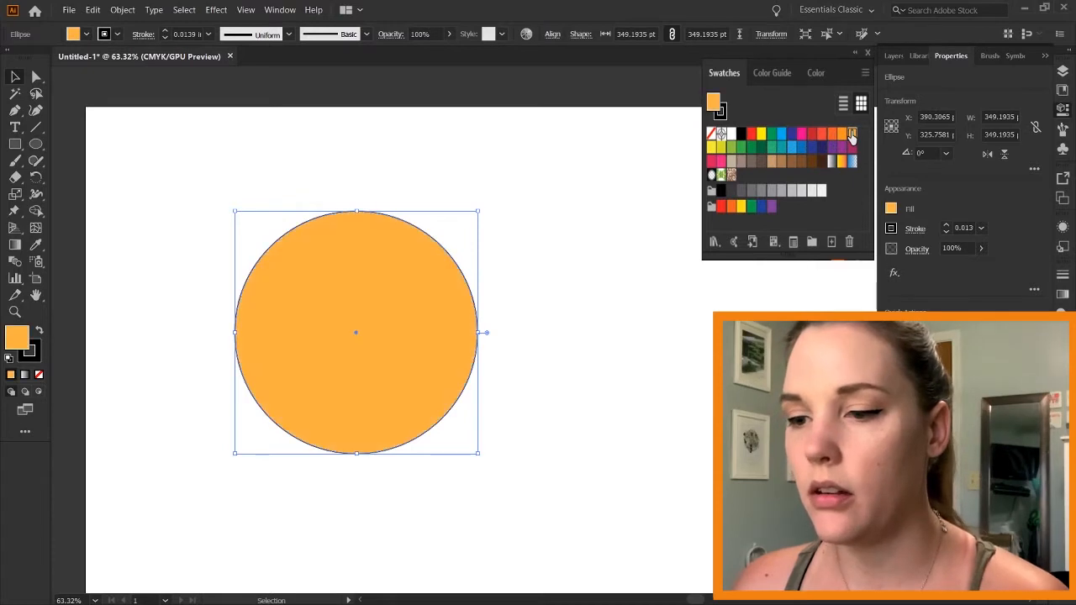
click(34, 356)
click(38, 375)
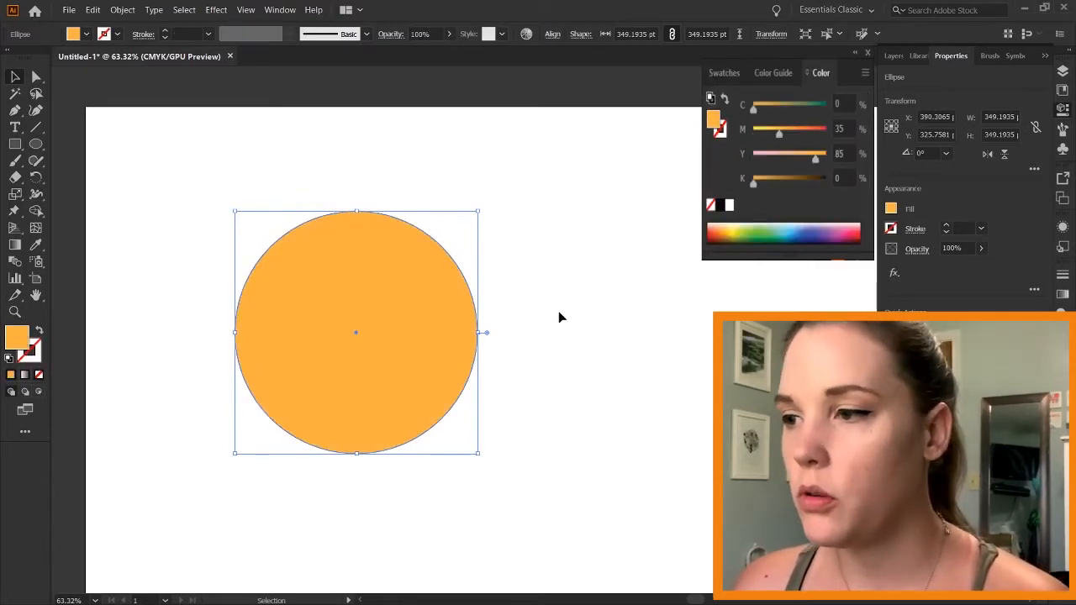
click(592, 313)
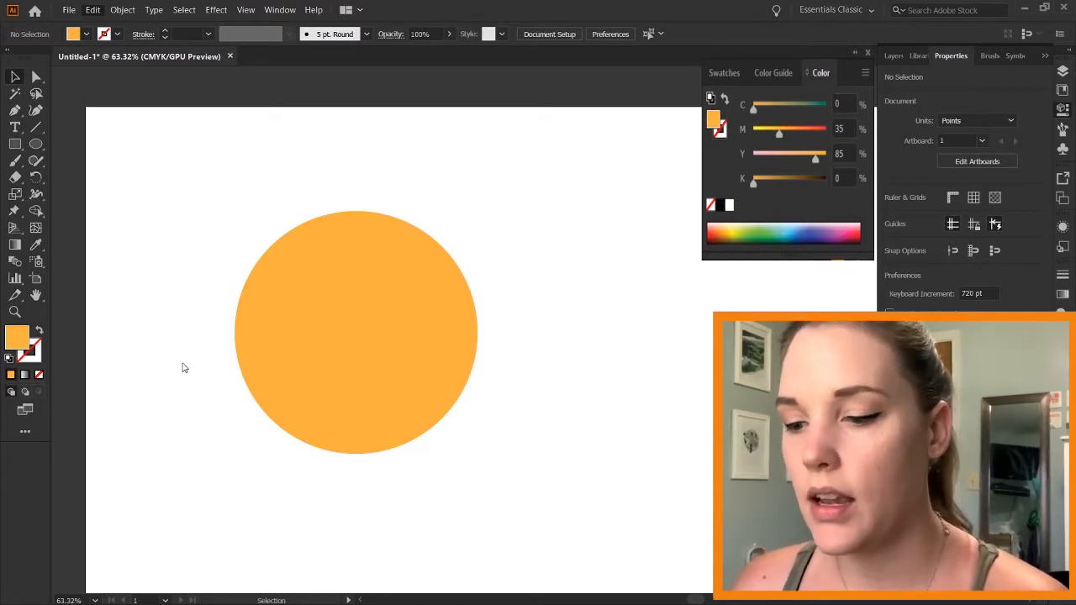
Open the Keyboard Shortcuts settings and look through the list of tool shortcuts
key(ctrl+alt+shift+k)
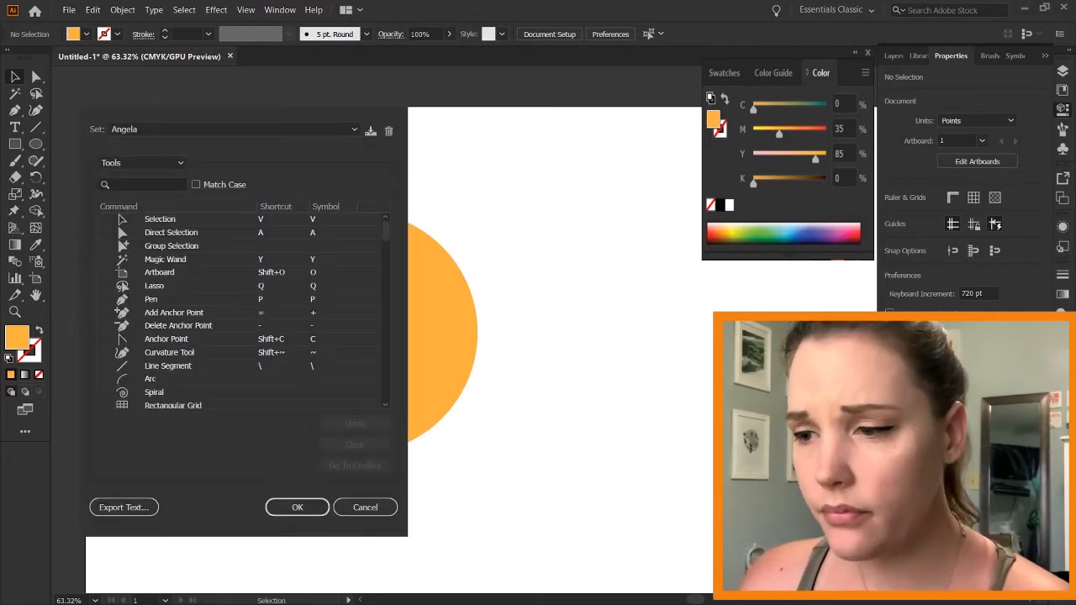
drag(244, 98, 529, 122)
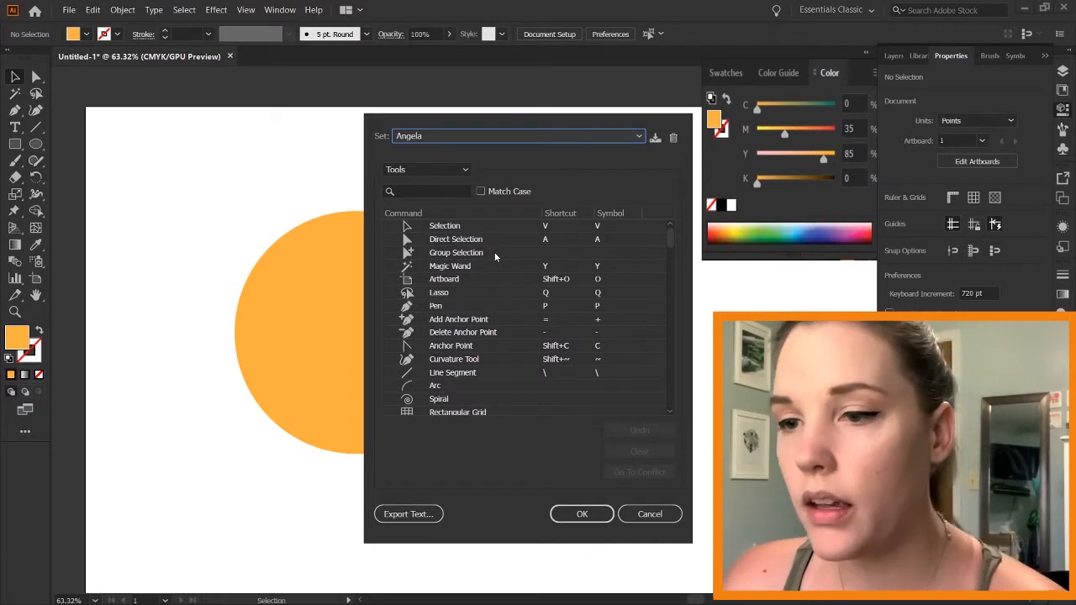
scroll(506, 311, down, 10)
scroll(506, 311, up, 10)
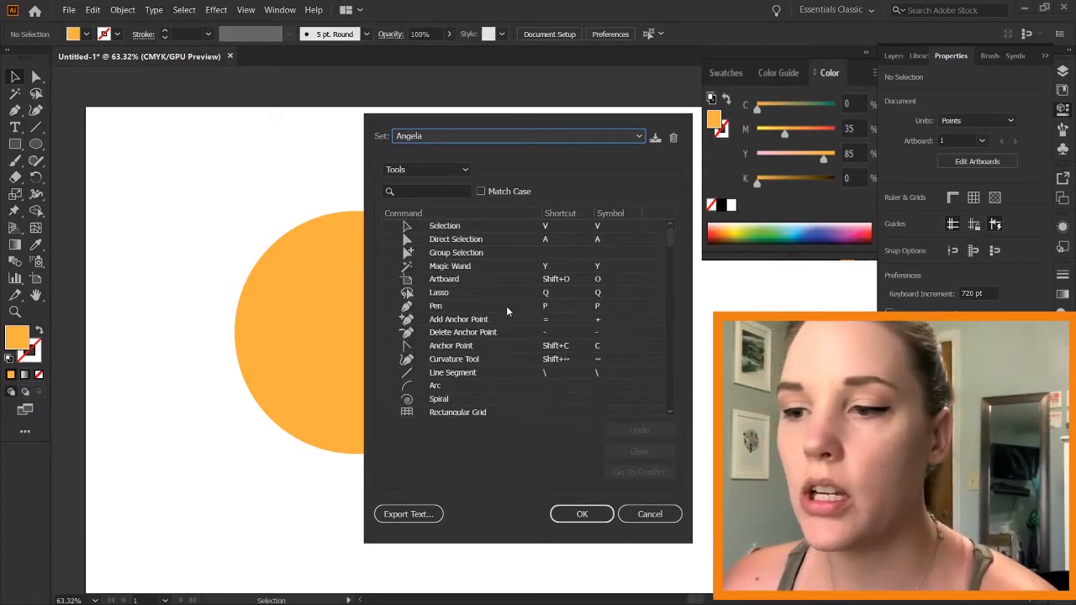
scroll(507, 311, down, 8)
scroll(507, 311, down, 15)
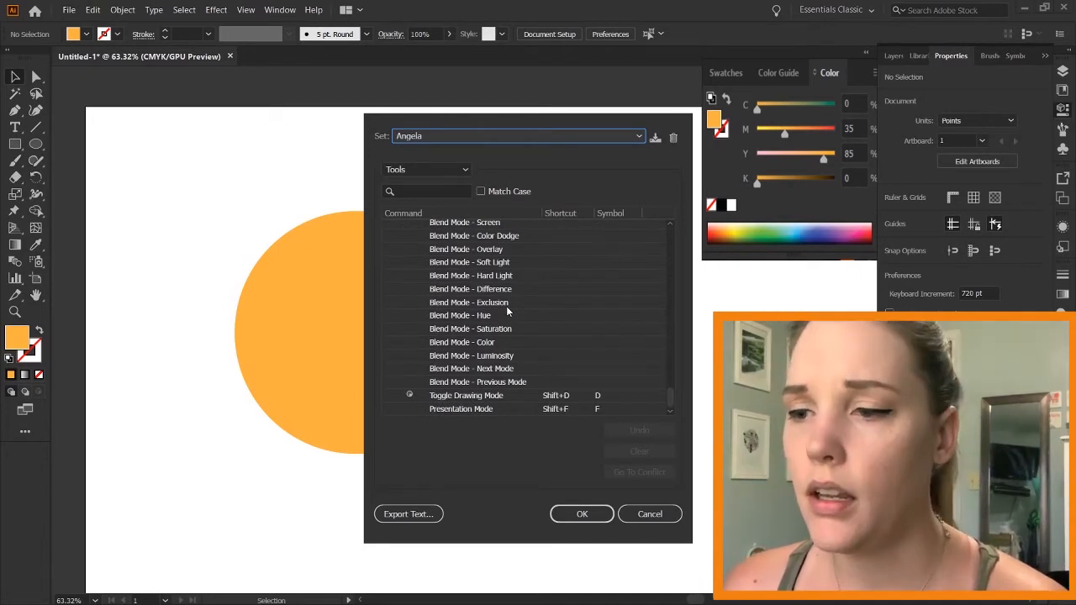
scroll(507, 311, up, 20)
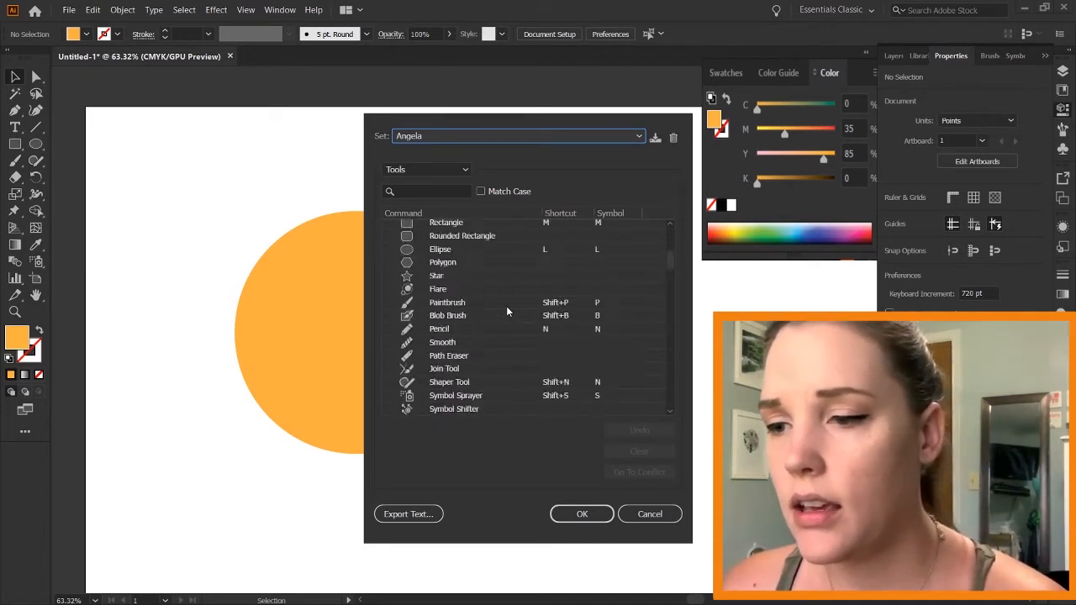
scroll(507, 311, up, 5)
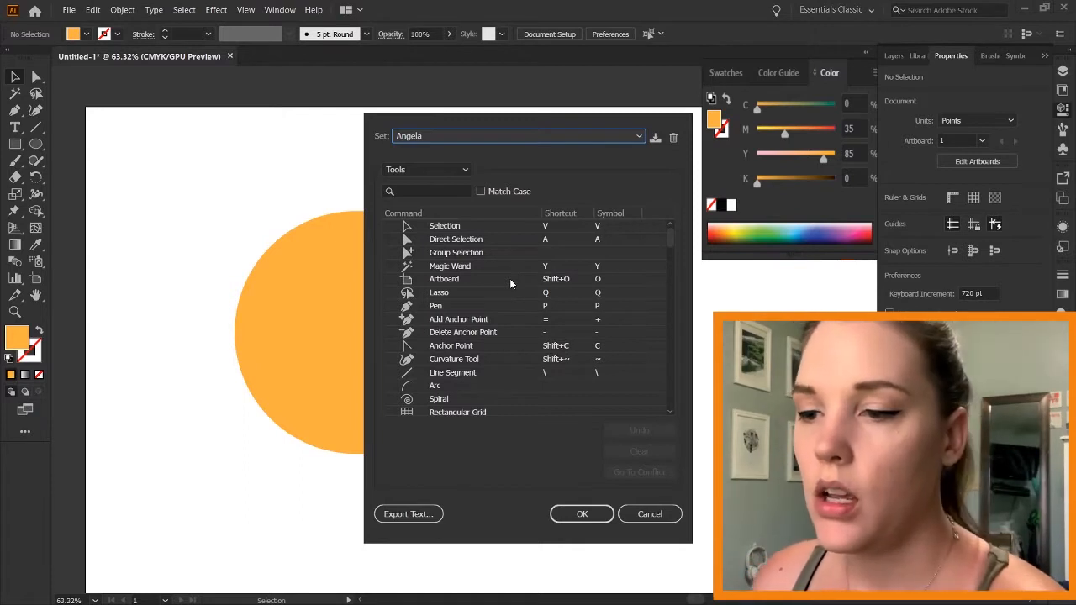
Open the Artboard tool's shortcut for editing and look over the neighbouring tool entries
click(510, 282)
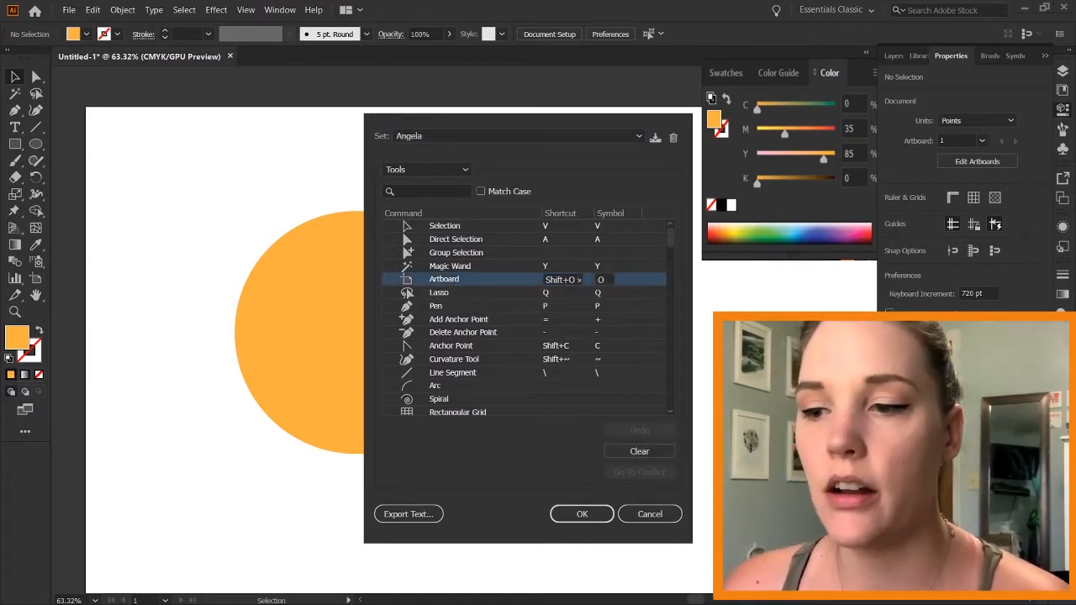
double_click(565, 282)
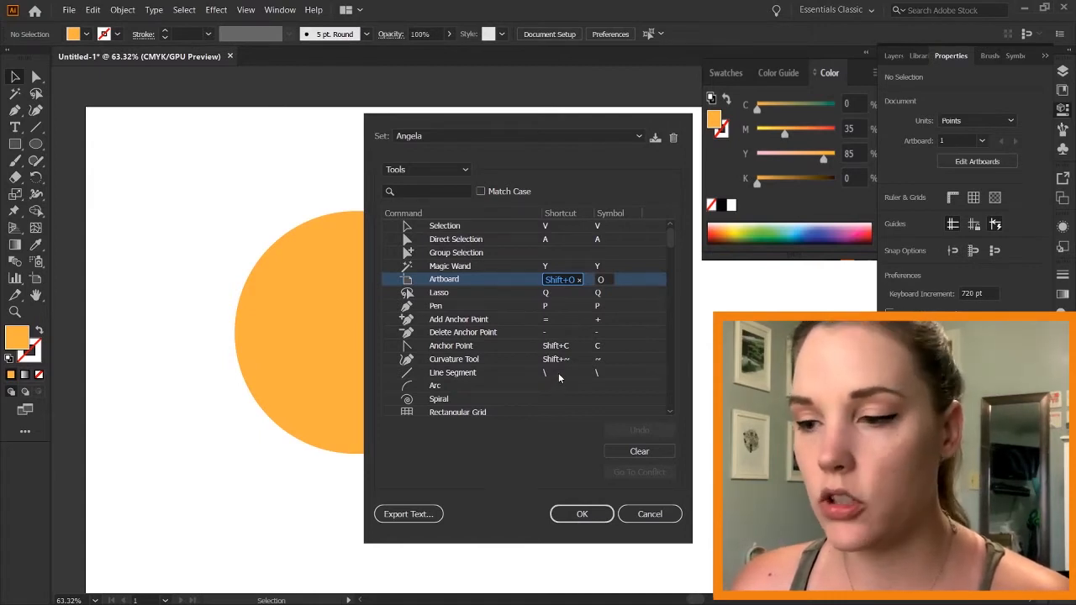
scroll(558, 372, down, 5)
scroll(558, 372, up, 4)
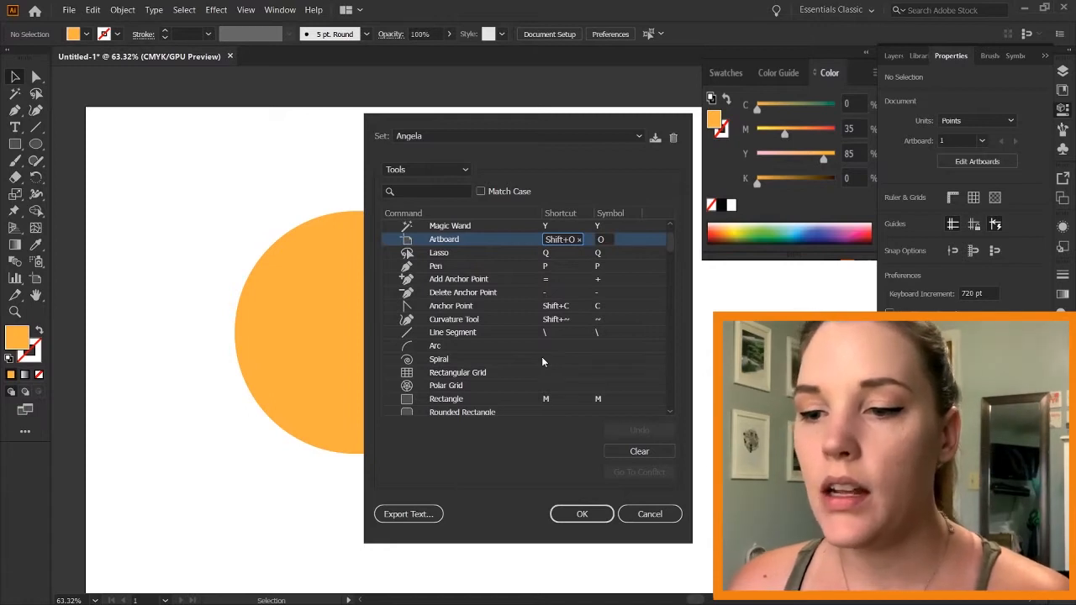
Try N and Shift+N as the Rounded Rectangle tool's shortcut, and try to clear the entry
click(548, 412)
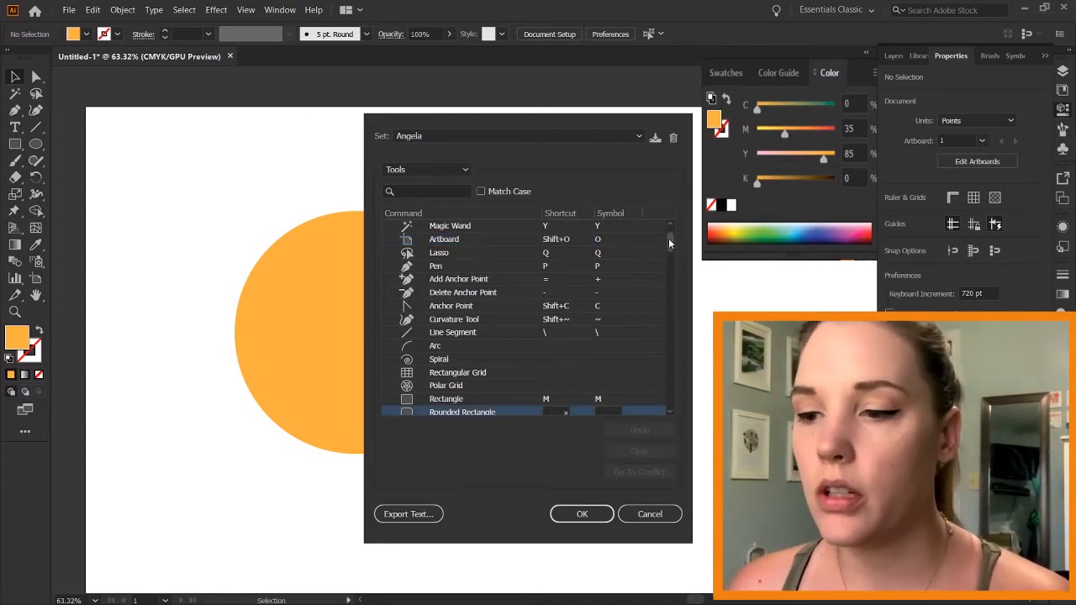
drag(670, 243, 670, 249)
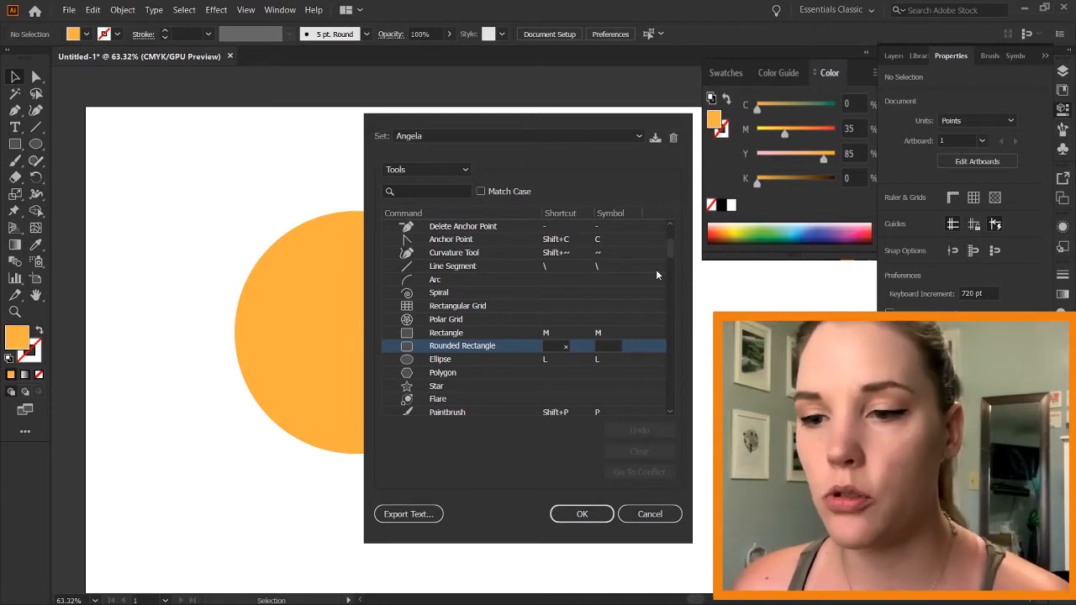
key(n)
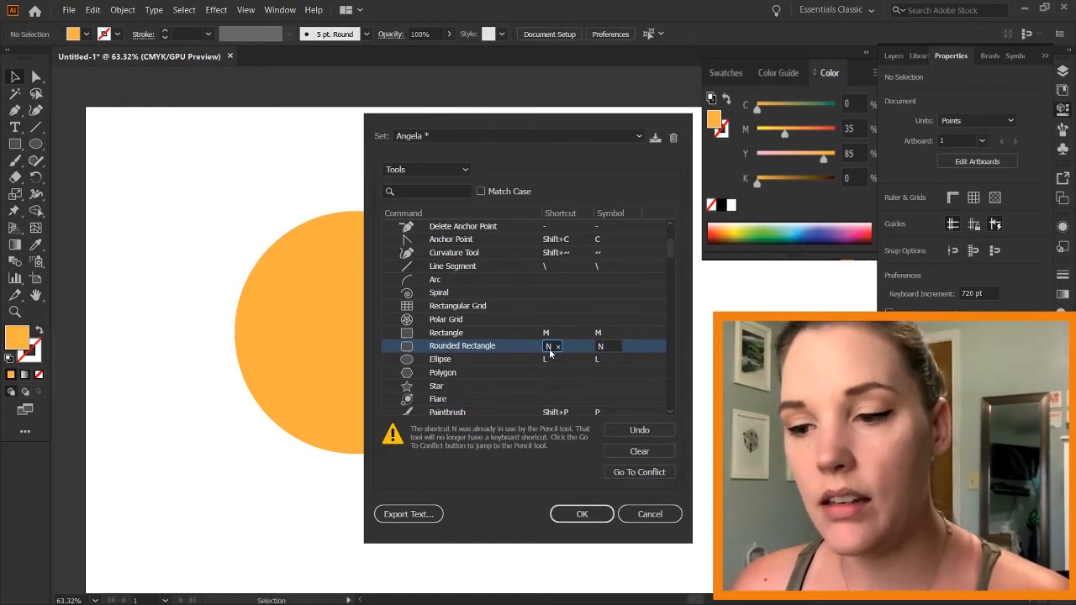
key(shift+n)
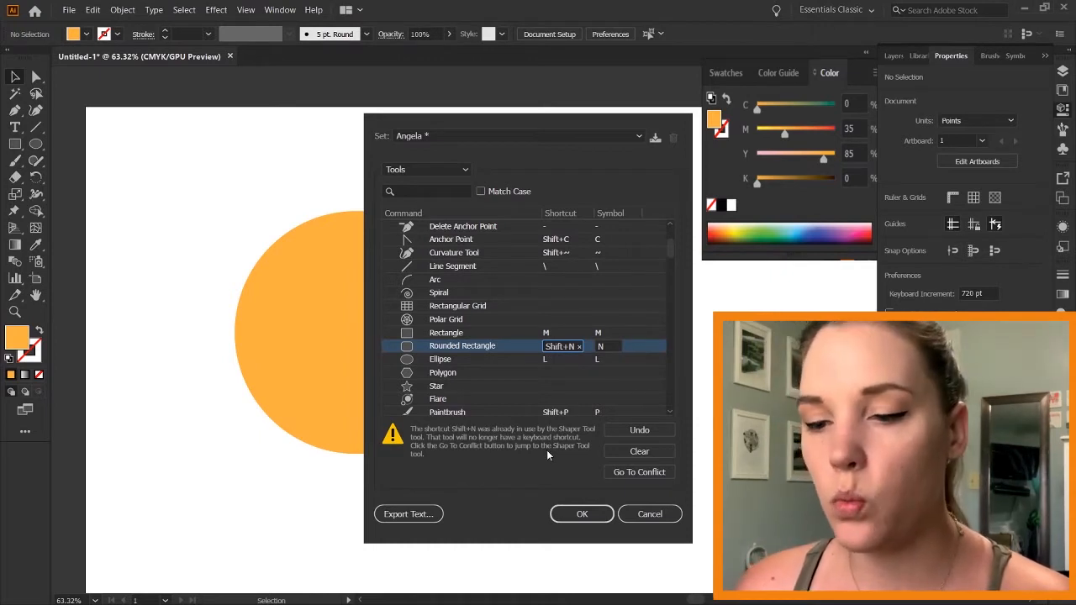
click(565, 347)
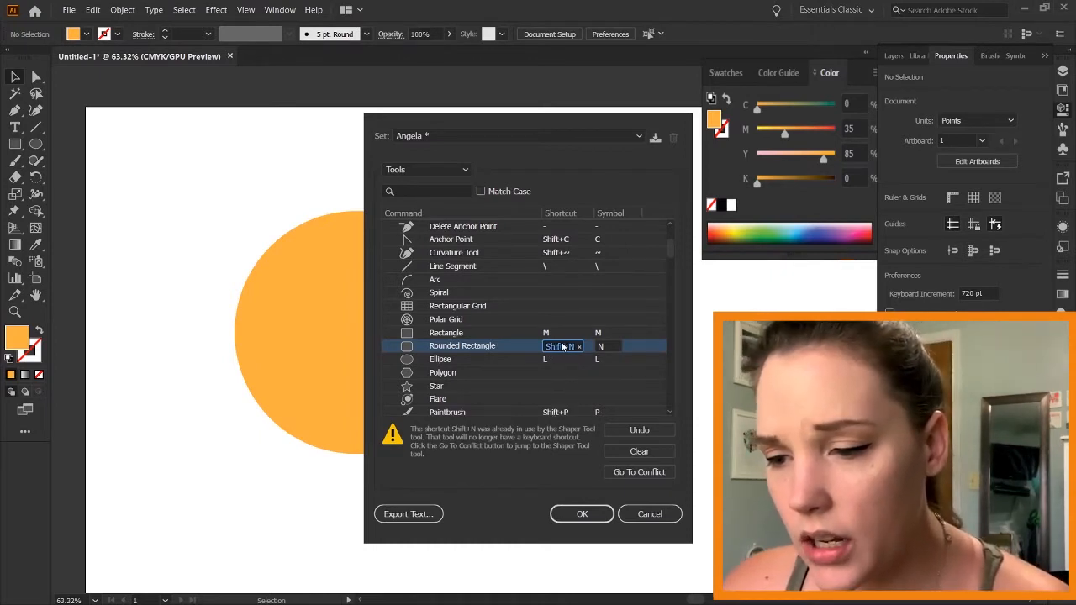
key(BackSpace)
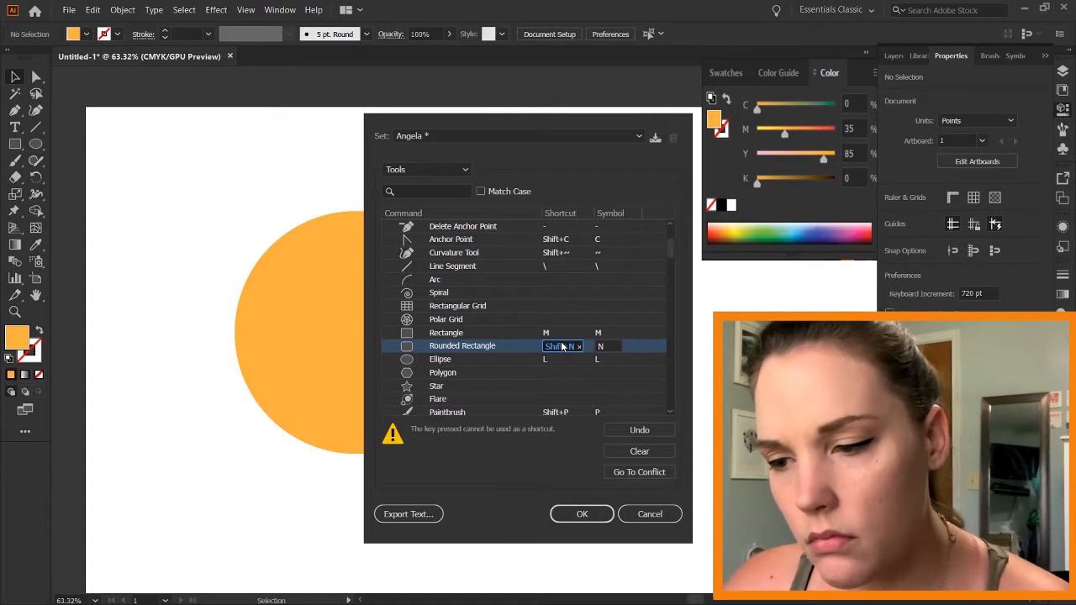
Try Ctrl+N, Shift+M and Shift+L as the Rounded Rectangle tool's shortcut
click(563, 347)
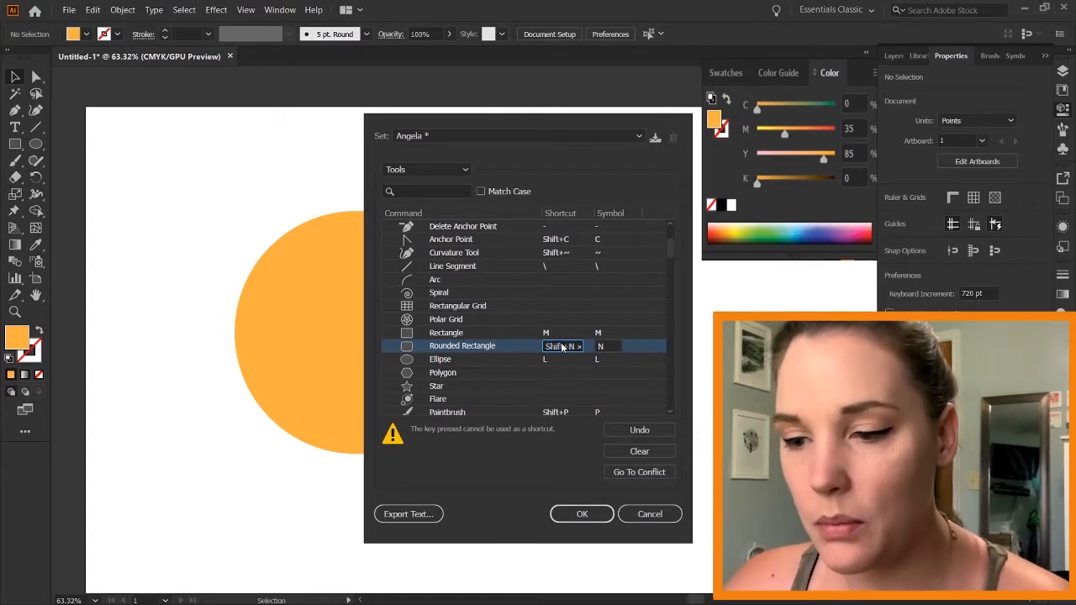
click(564, 345)
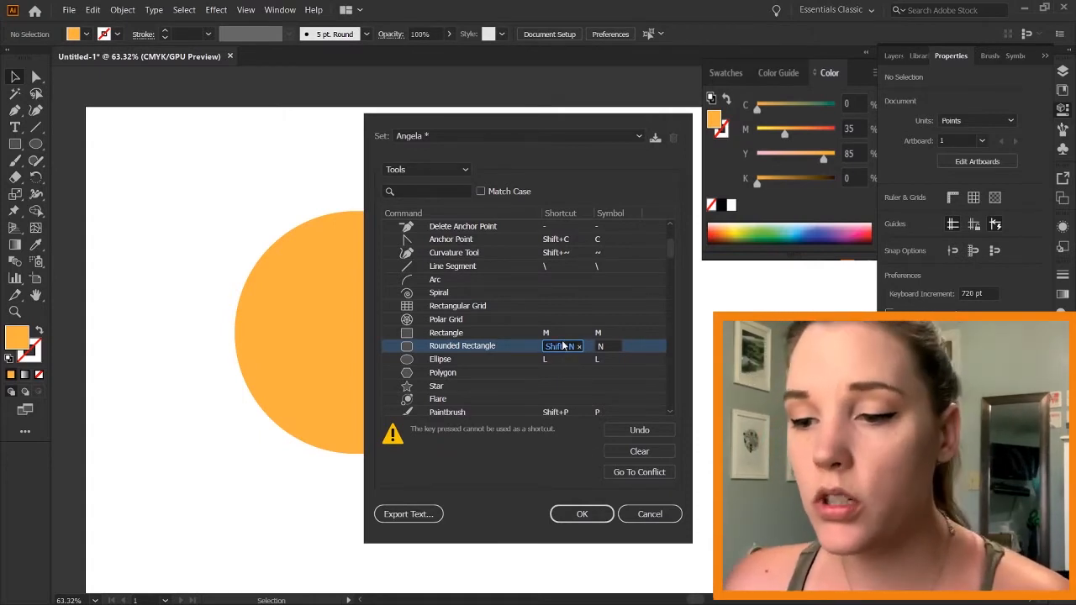
key(ctrl+n)
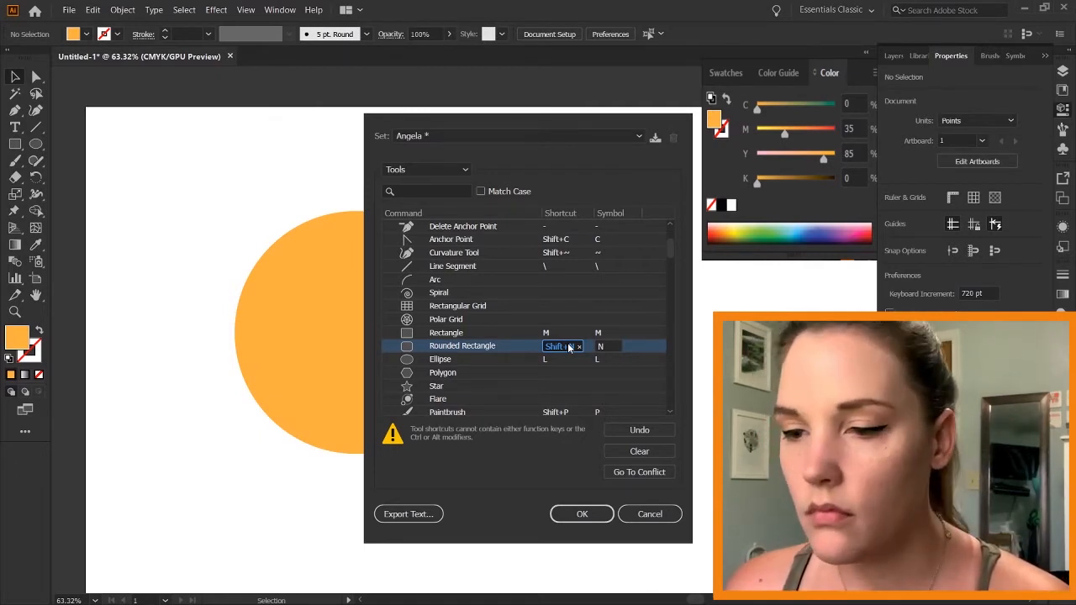
key(shift+m)
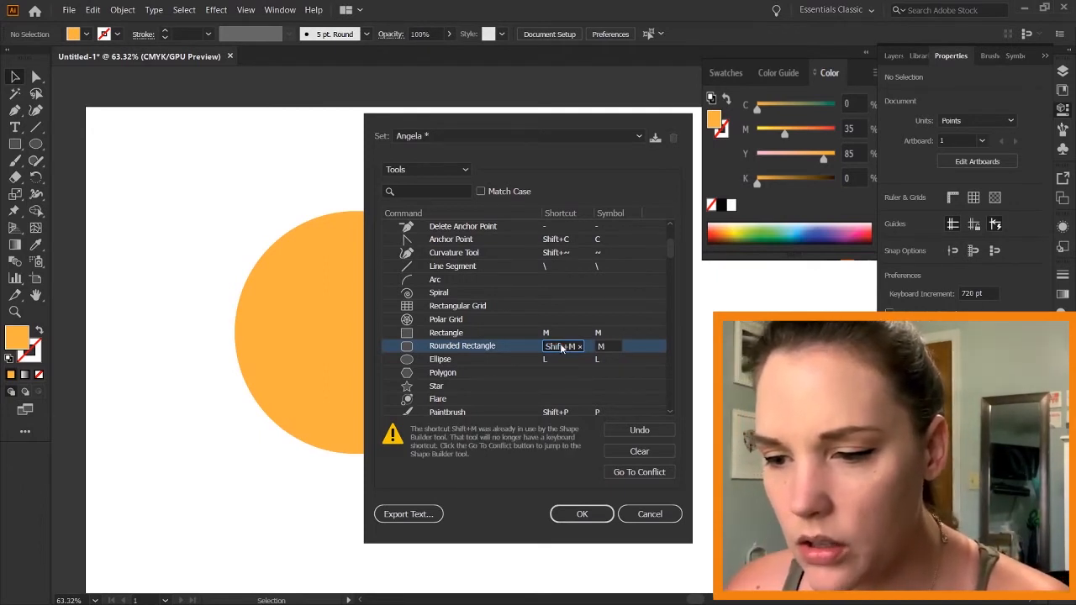
key(shift+l)
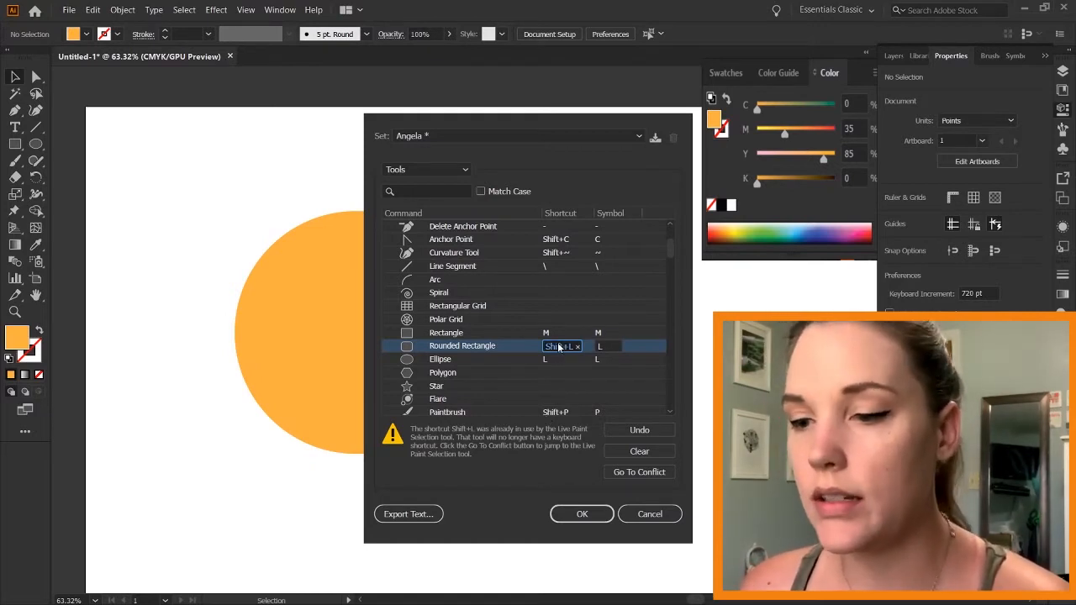
key(ctrl)
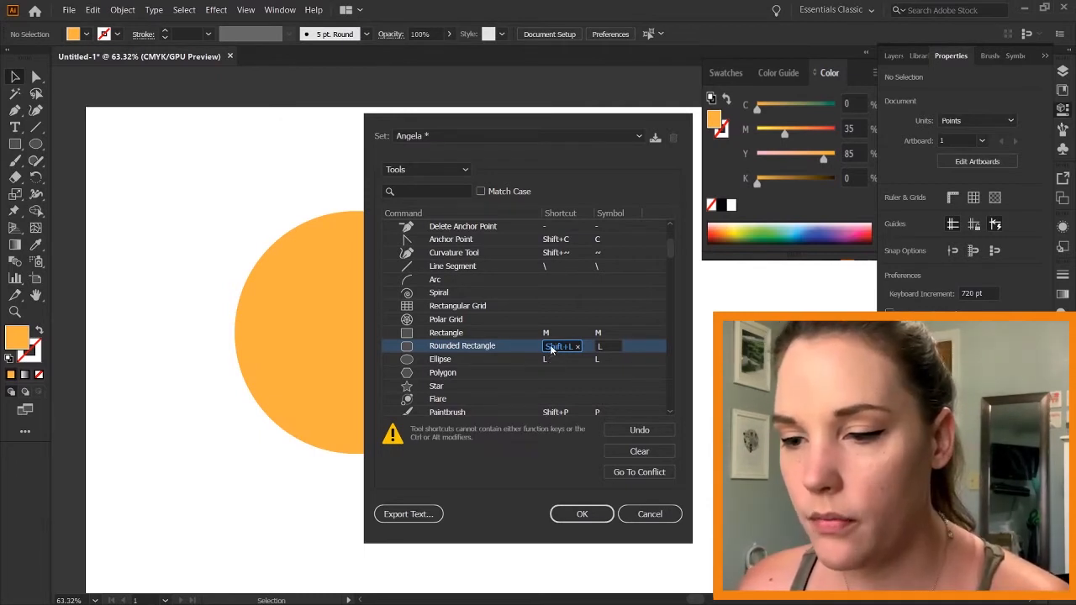
Try 2 as the Rounded Rectangle tool's shortcut, and set it to the semicolon (;) instead
click(551, 347)
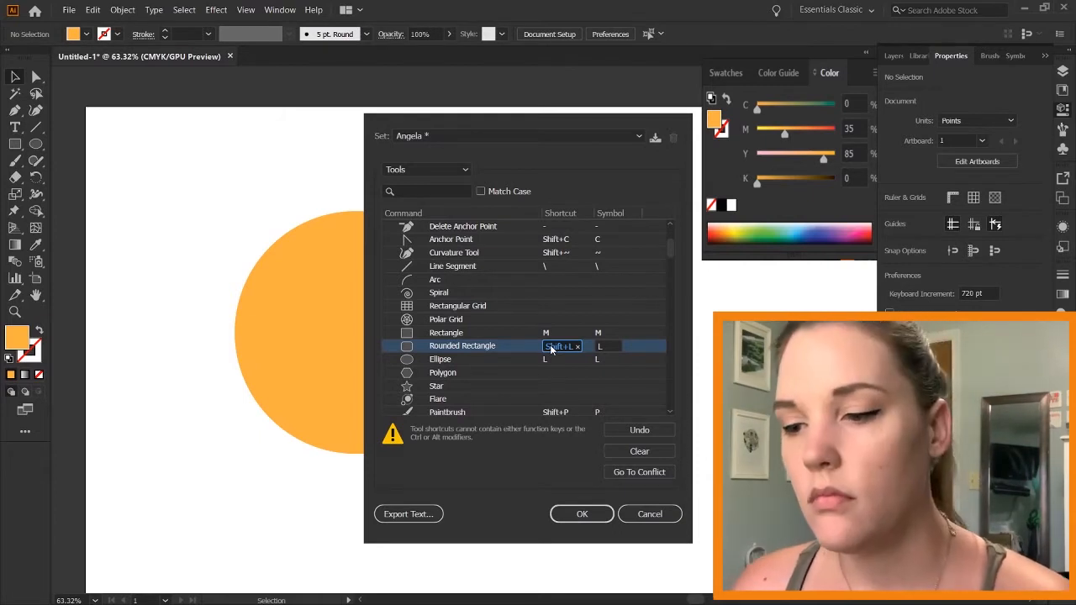
text(2)
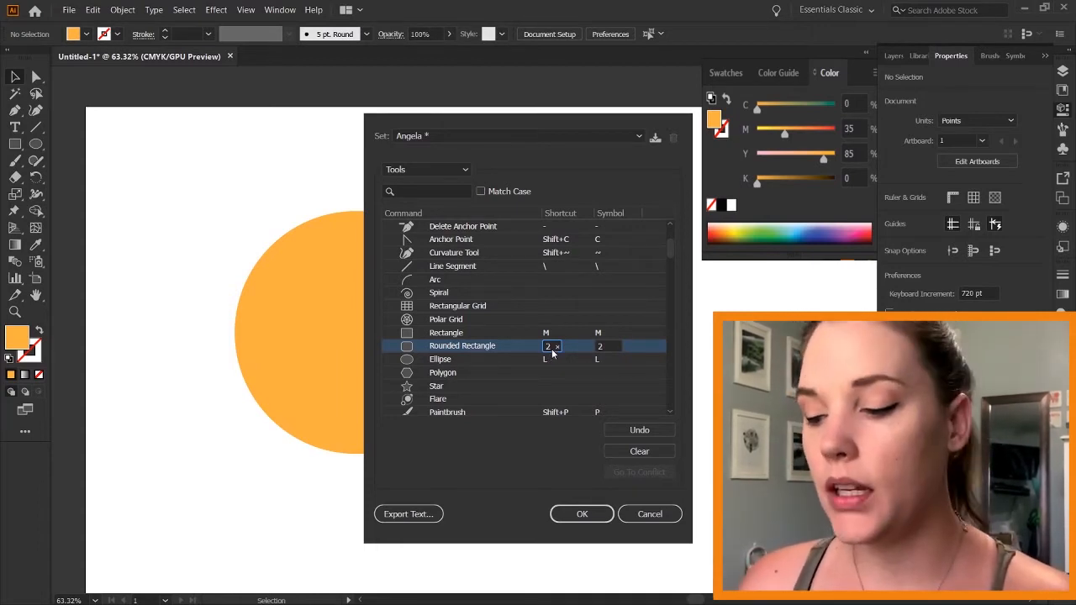
double_click(551, 347)
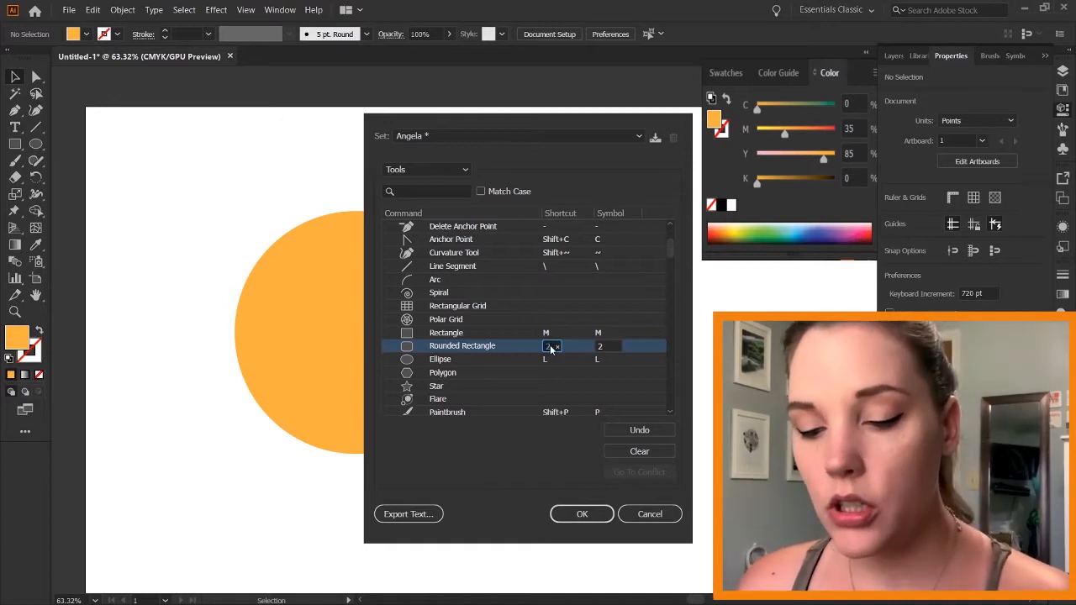
text(;)
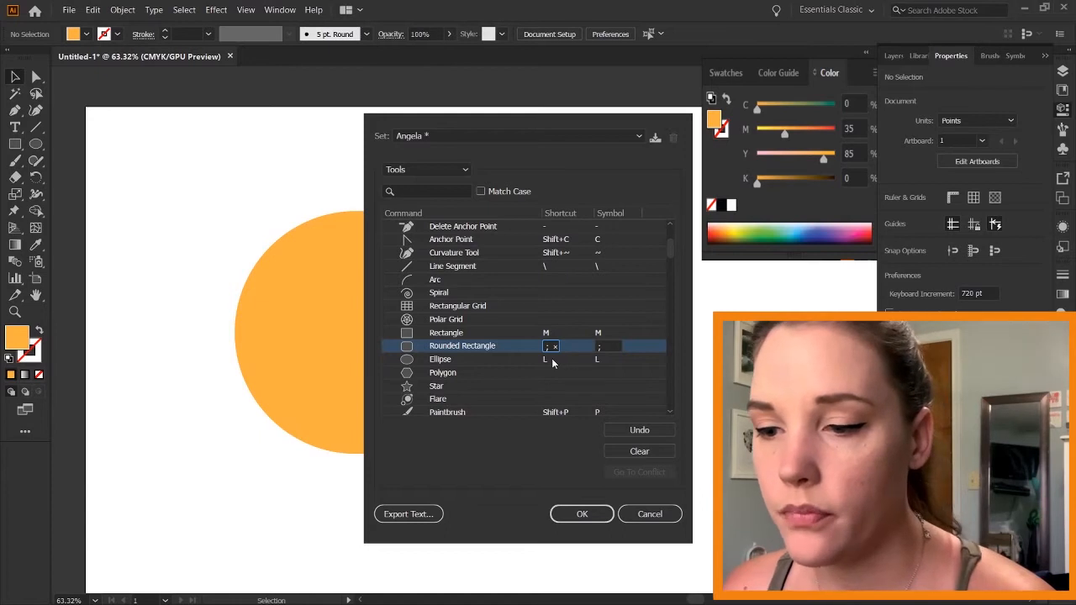
Try P as the Pencil tool's shortcut, clear it and assign the opening bracket ([) instead
scroll(556, 325, down, 3)
click(556, 321)
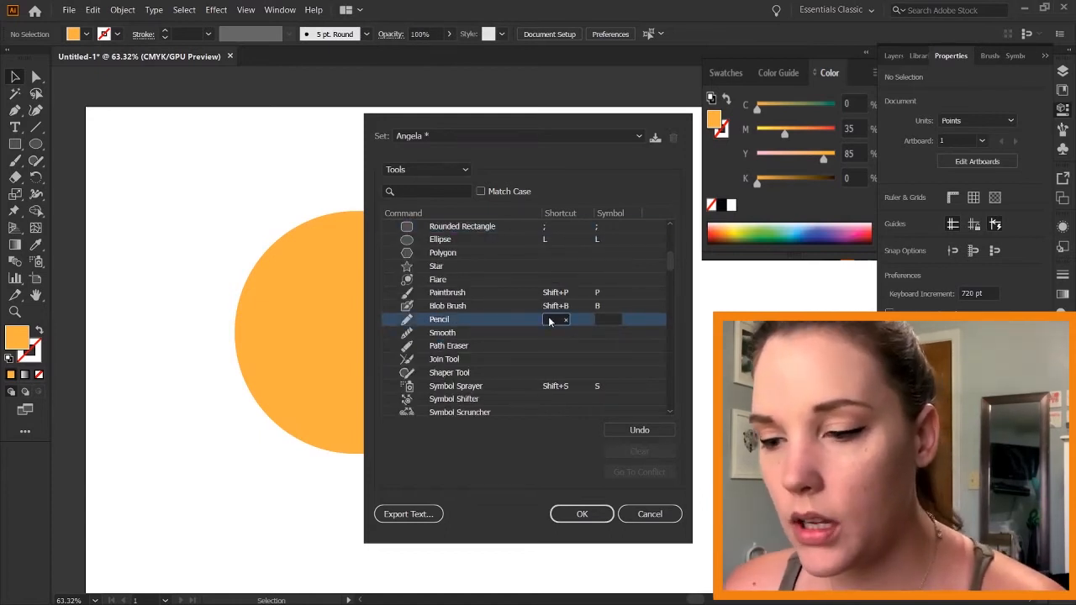
key(p)
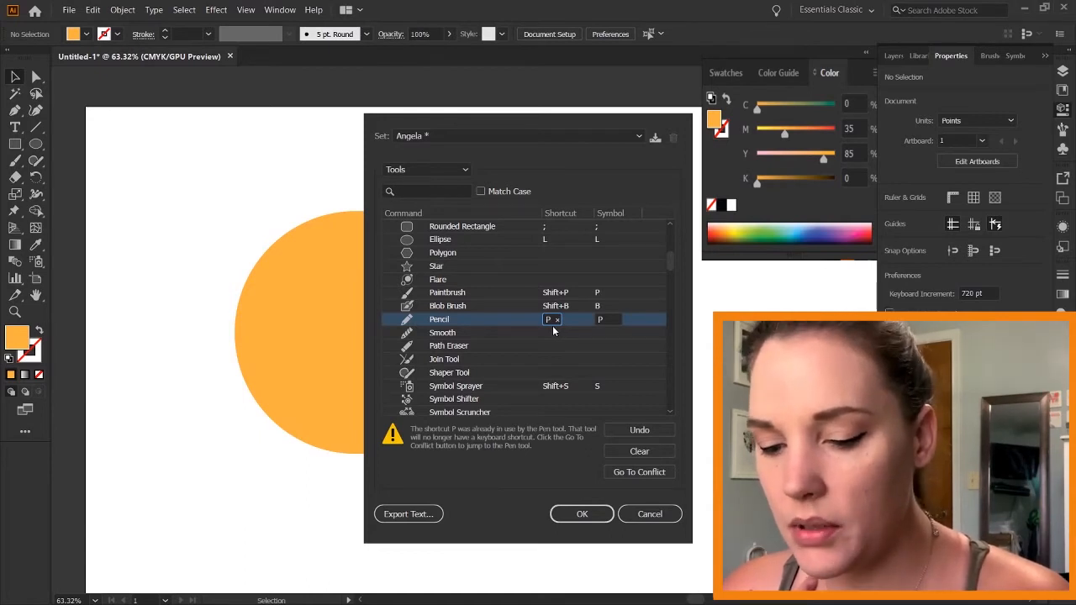
key(BackSpace)
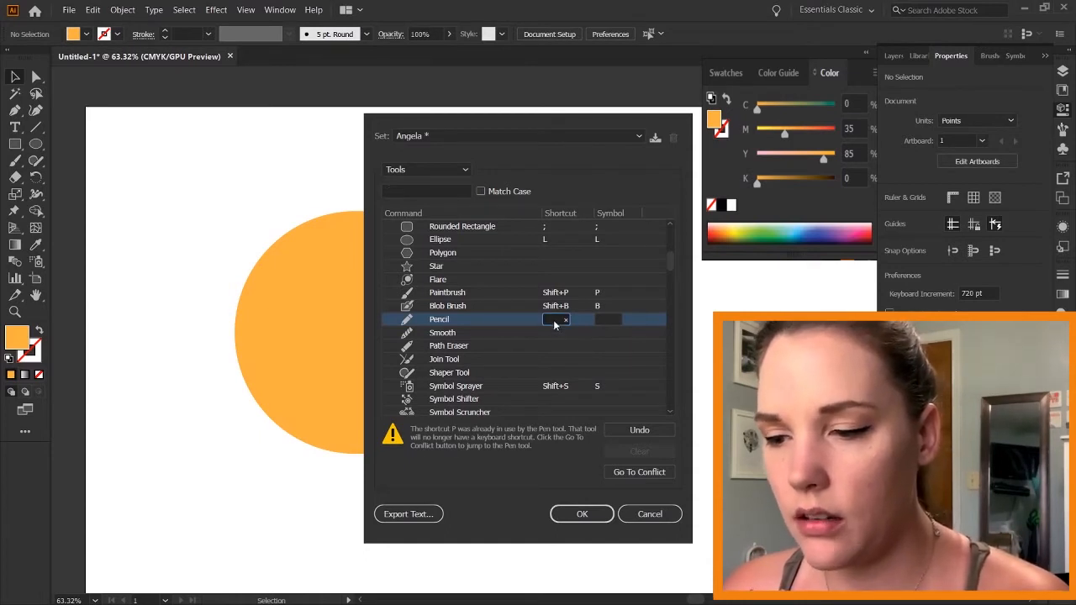
text([)
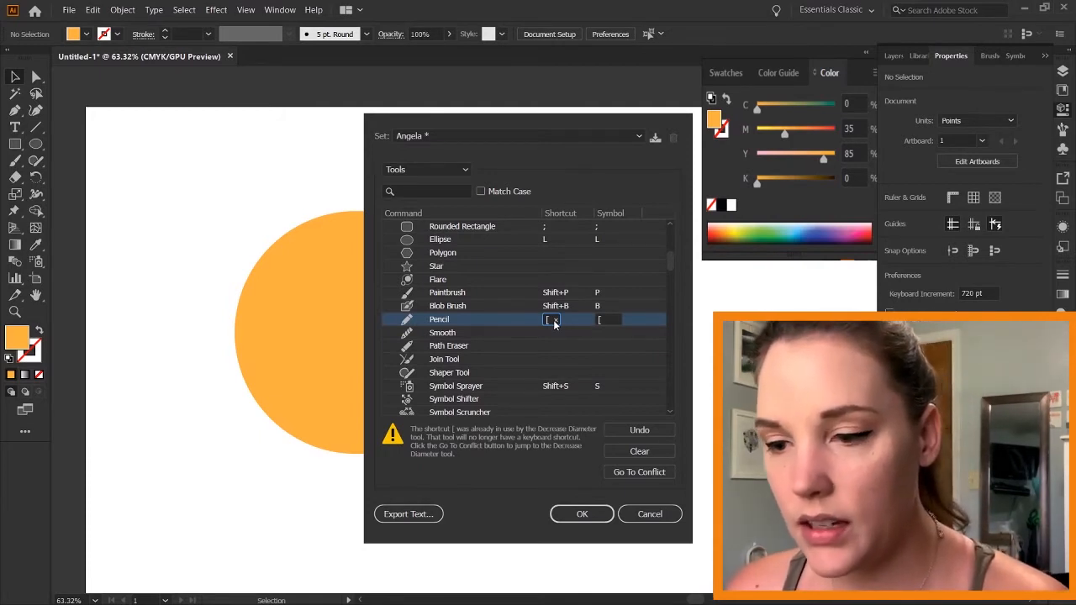
Clear the Pencil tool's shortcut, try C and Shift+C in its place, and clear the entry again
key(BackSpace)
click(554, 320)
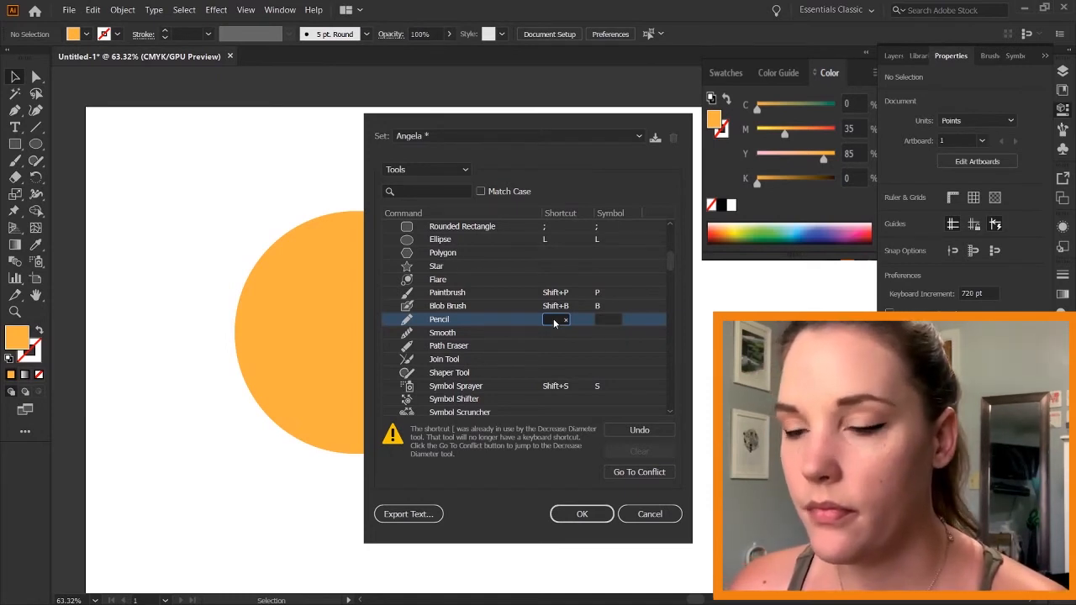
key(c)
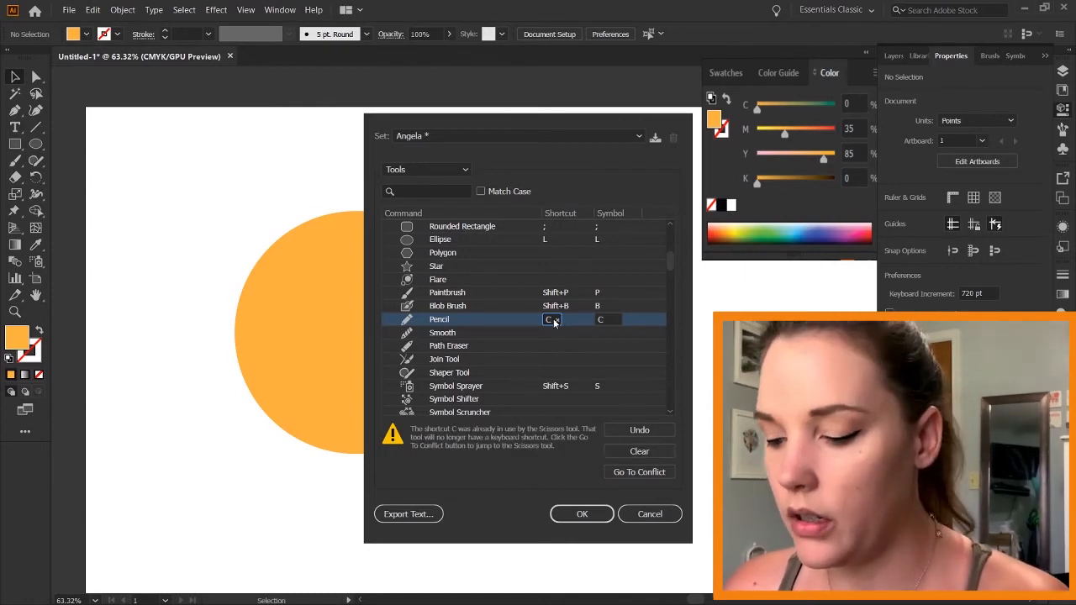
key(BackSpace)
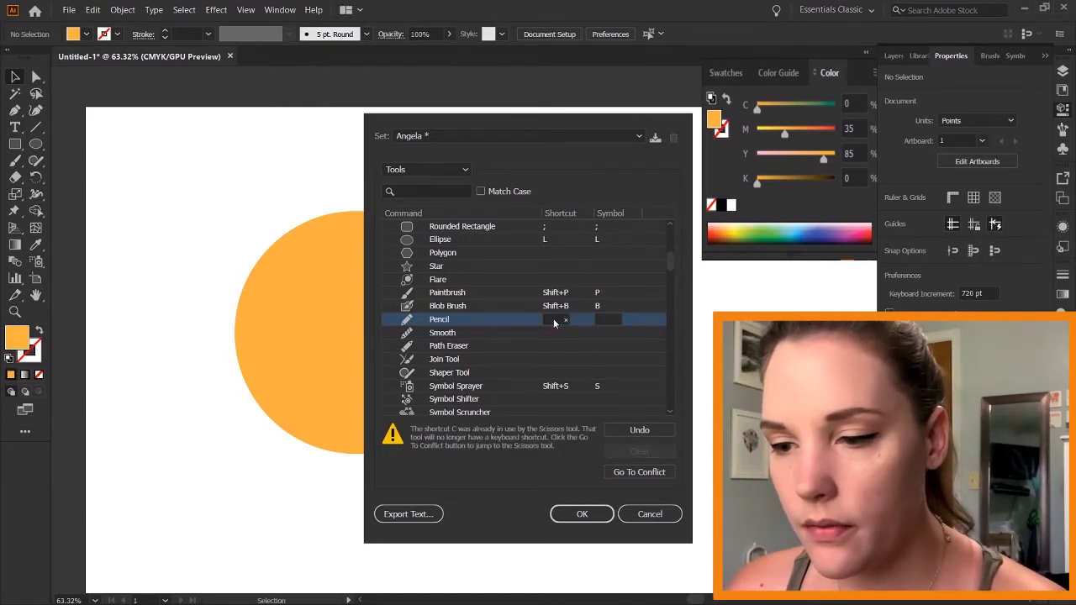
key(shift+c)
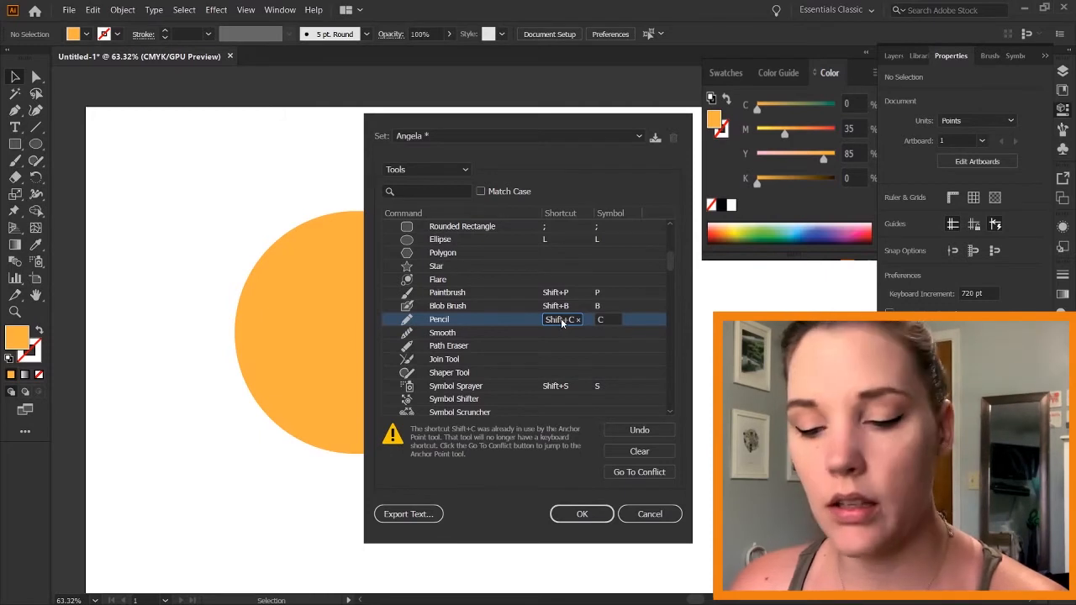
key(BackSpace)
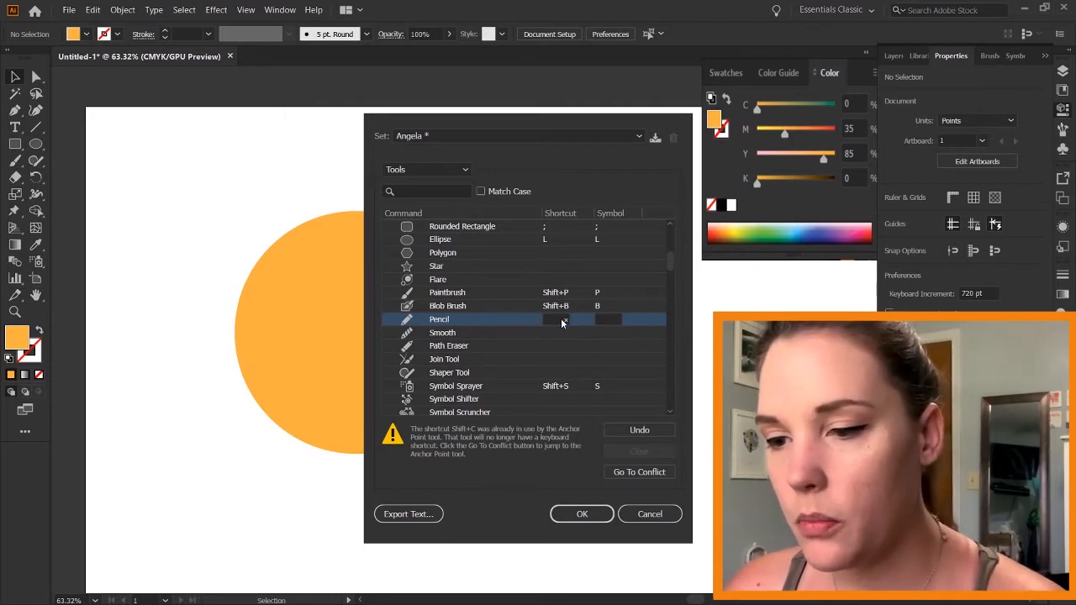
click(557, 323)
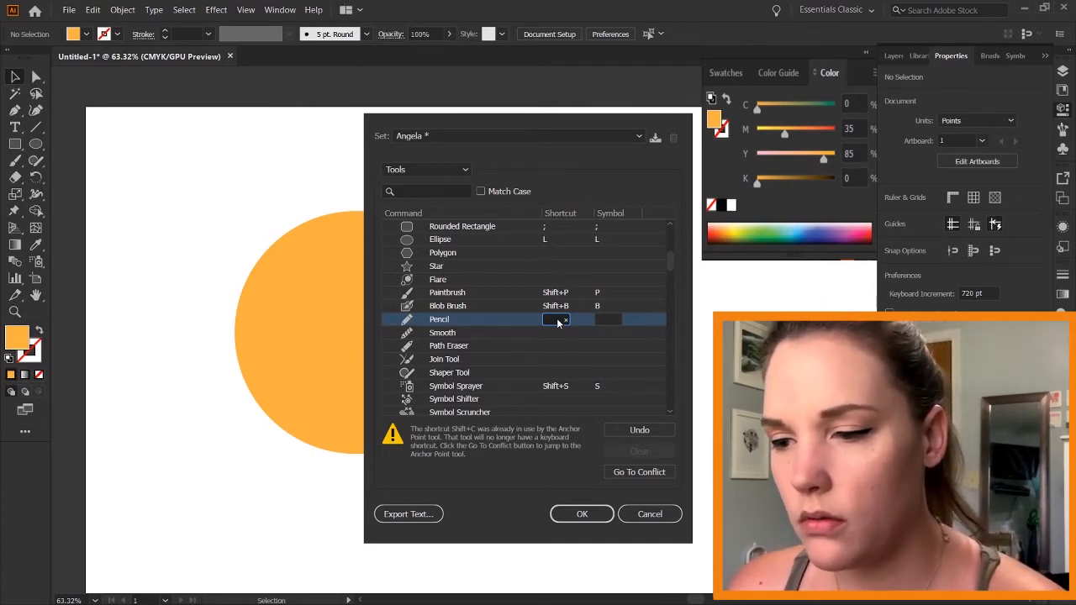
Assign Shift+Q as the Pen tool's shortcut and accept the keyboard shortcut changes
scroll(557, 324, down, 5)
scroll(558, 324, up, 7)
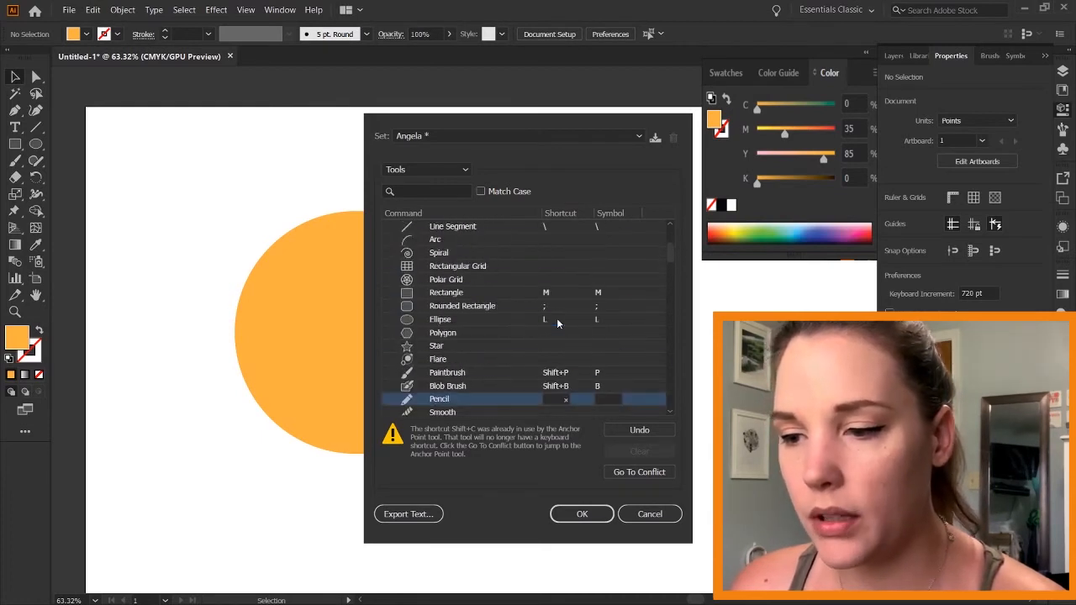
scroll(557, 324, down, 3)
scroll(557, 323, up, 3)
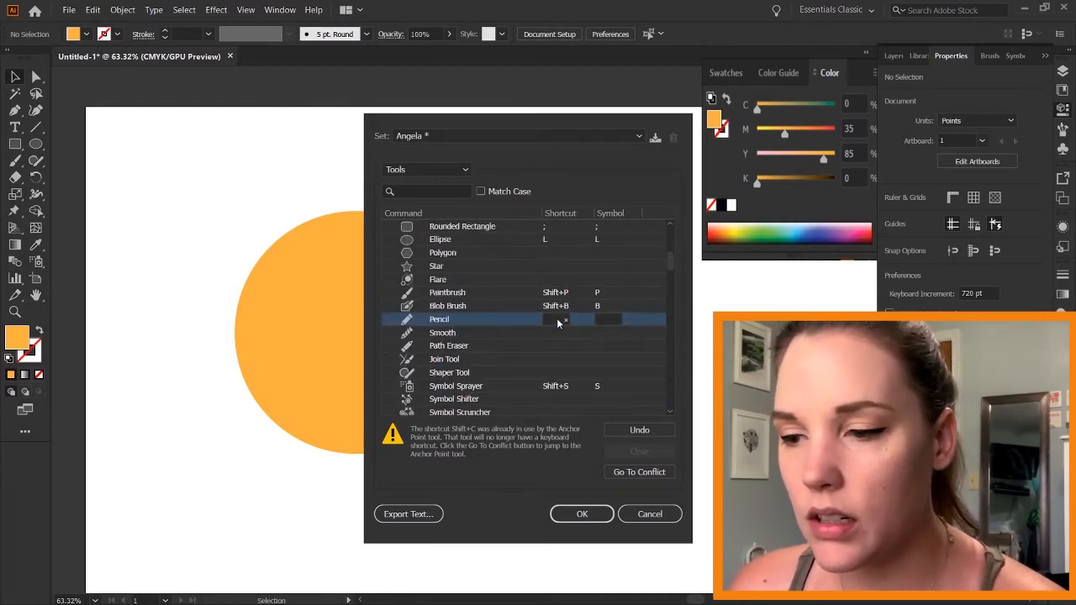
scroll(557, 319, up, 4)
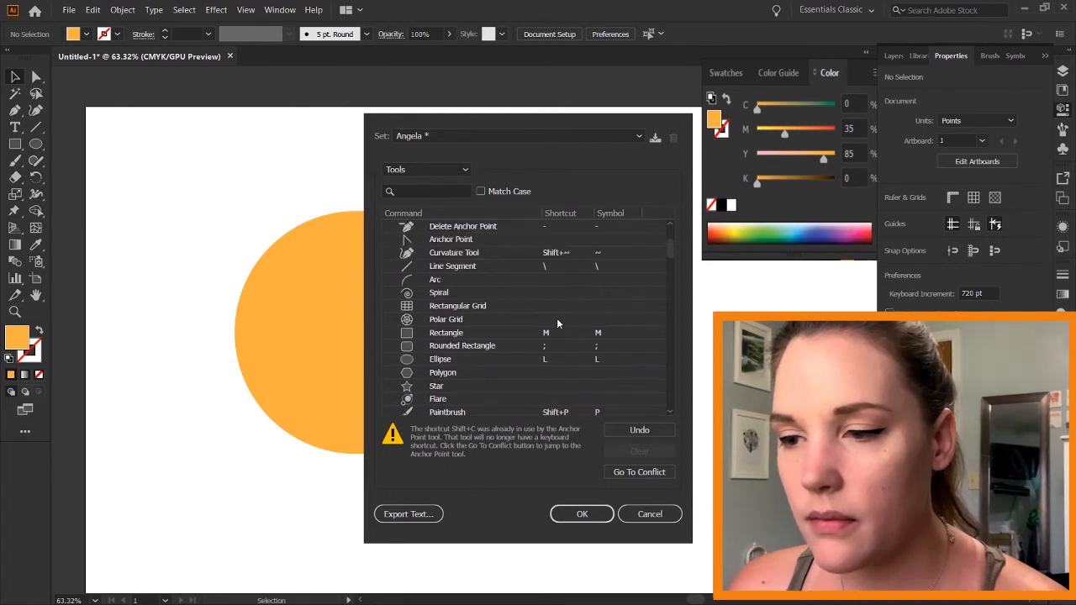
scroll(558, 322, down, 3)
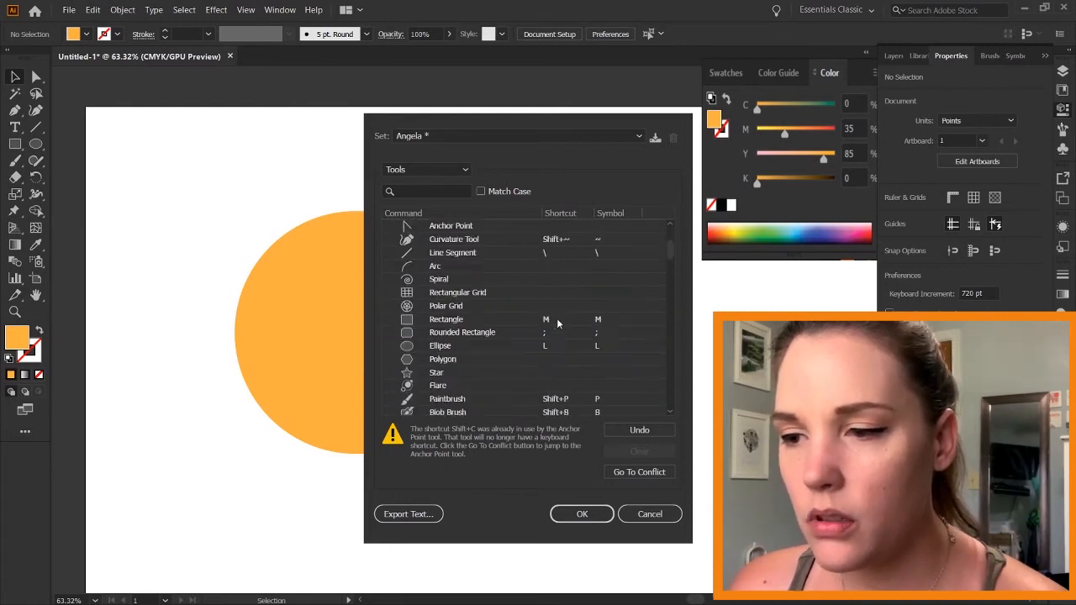
scroll(557, 323, up, 1)
scroll(556, 323, down, 3)
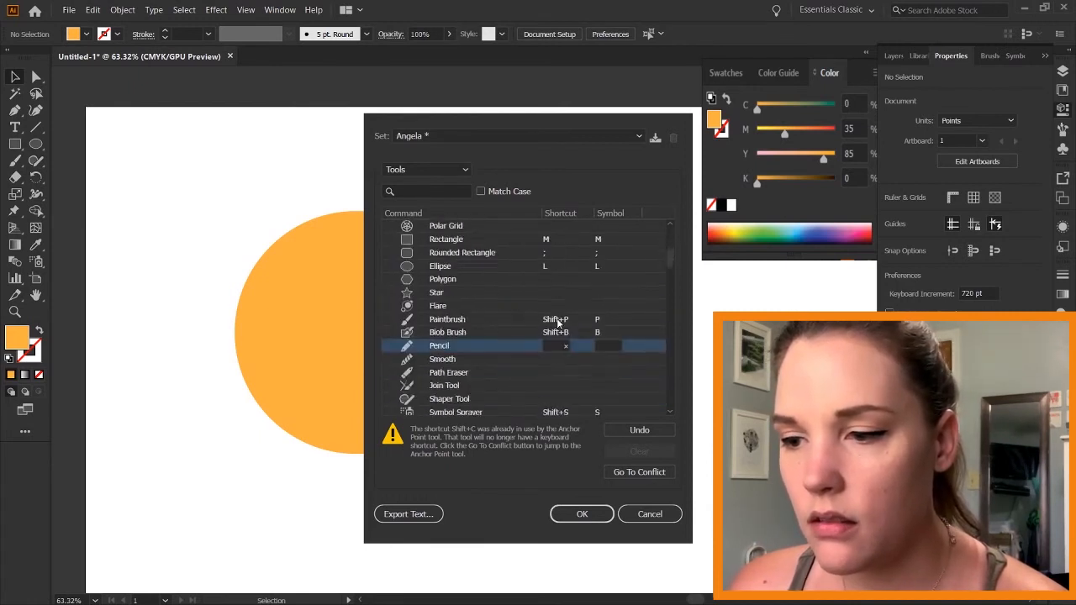
scroll(556, 323, up, 5)
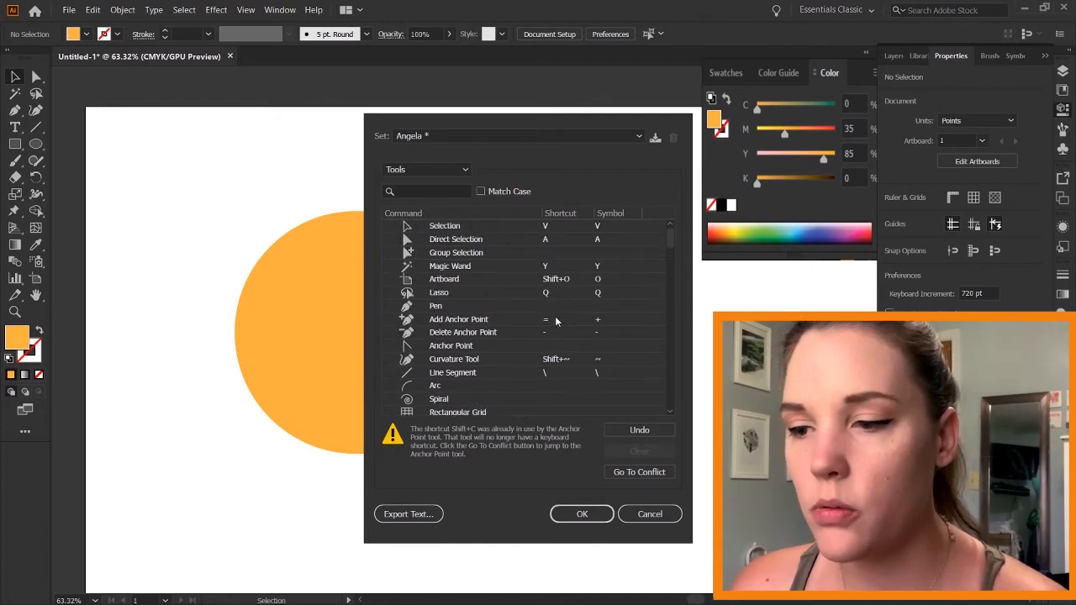
click(551, 306)
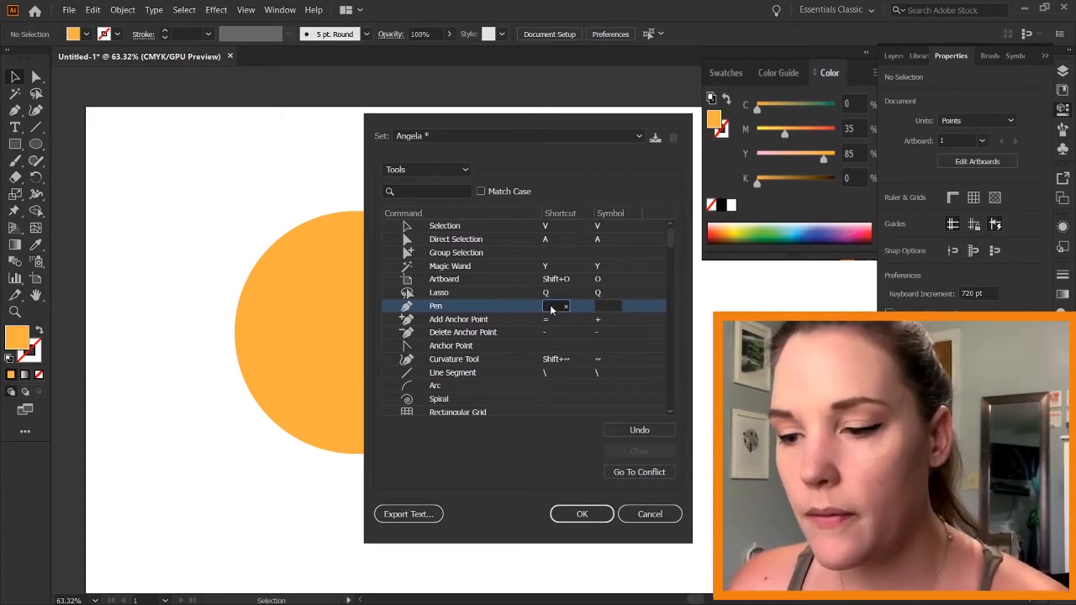
key(shift+q)
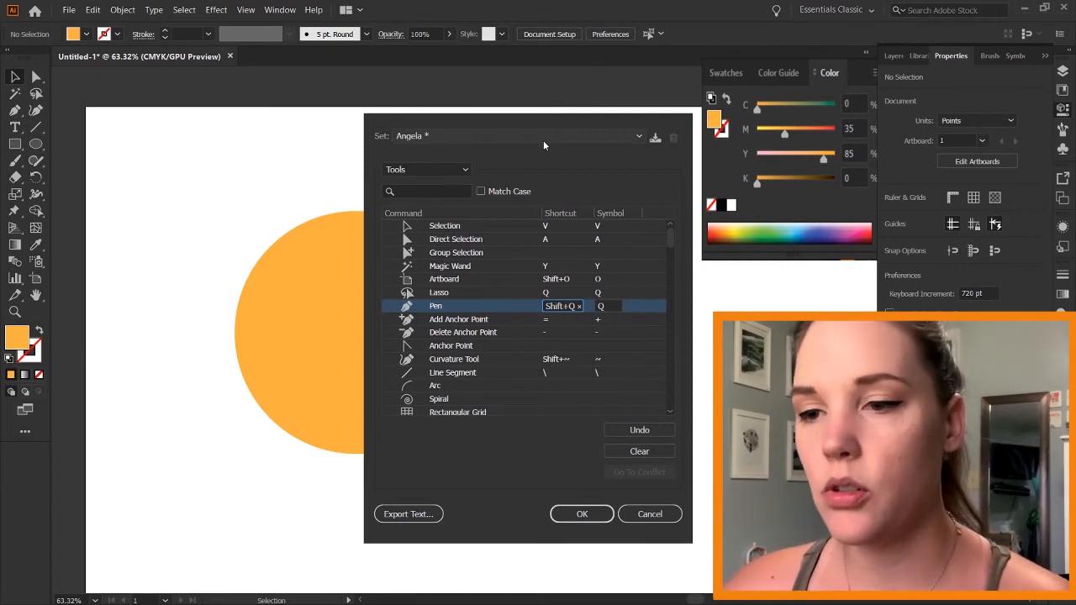
click(585, 512)
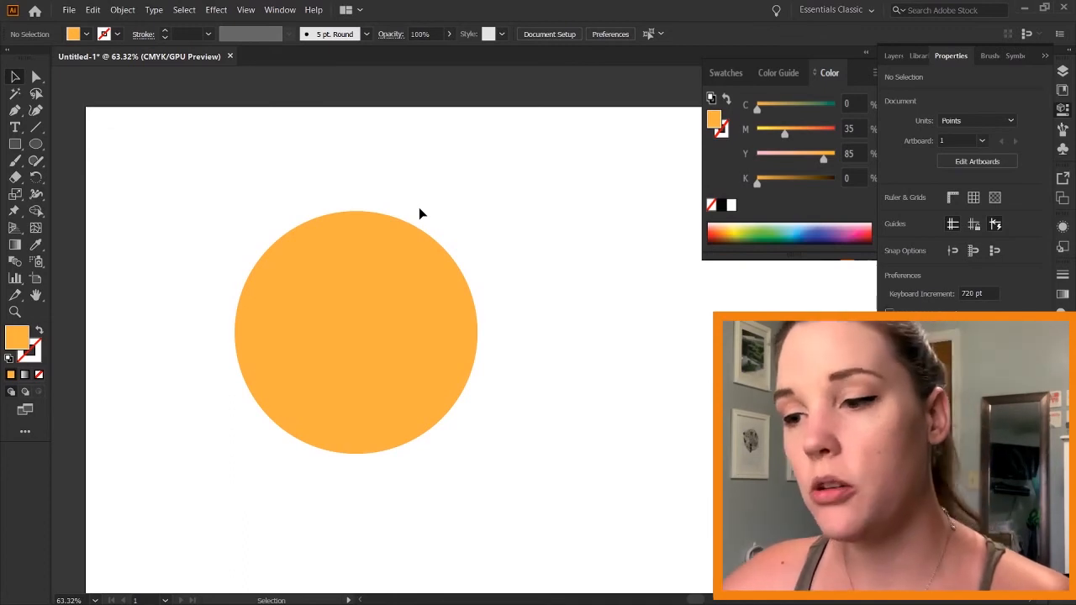
Trace the orange circle's outline with the Pen tool as a closed four-point curved path filled with the bright yellow swatch
key(p)
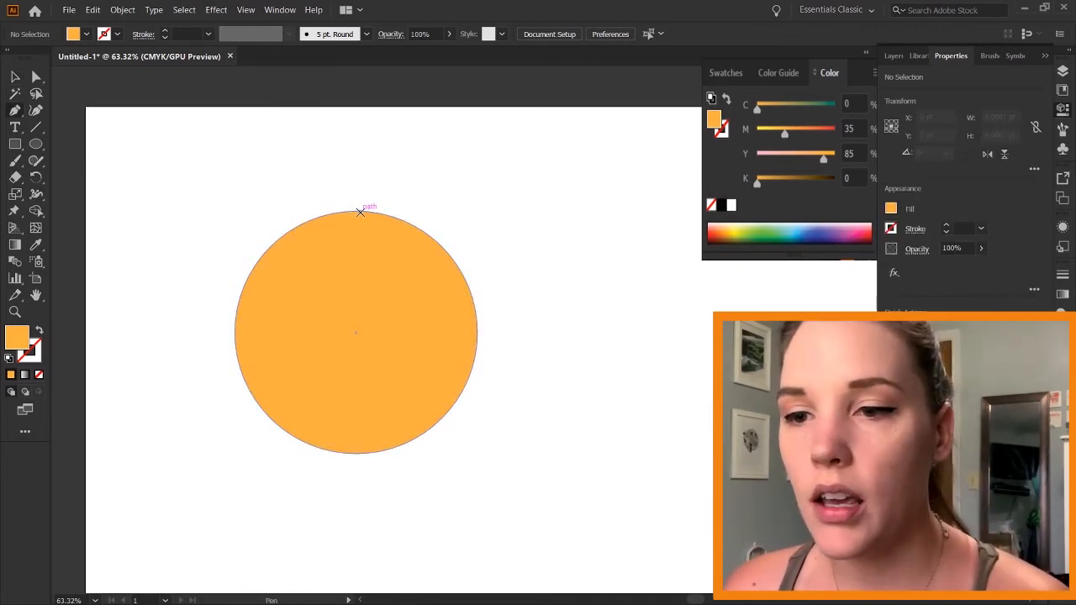
click(726, 73)
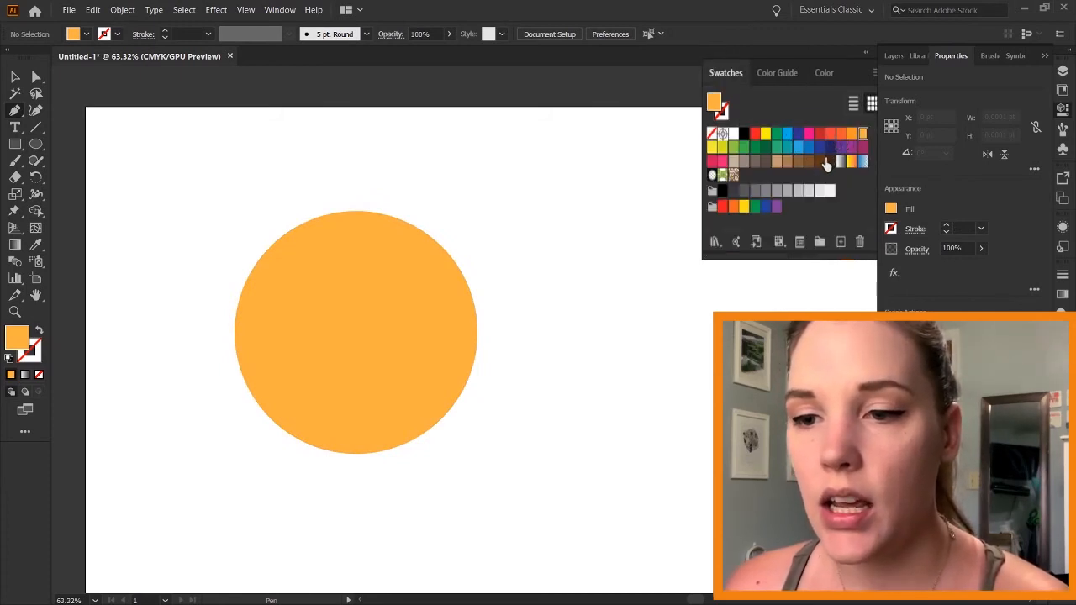
click(765, 136)
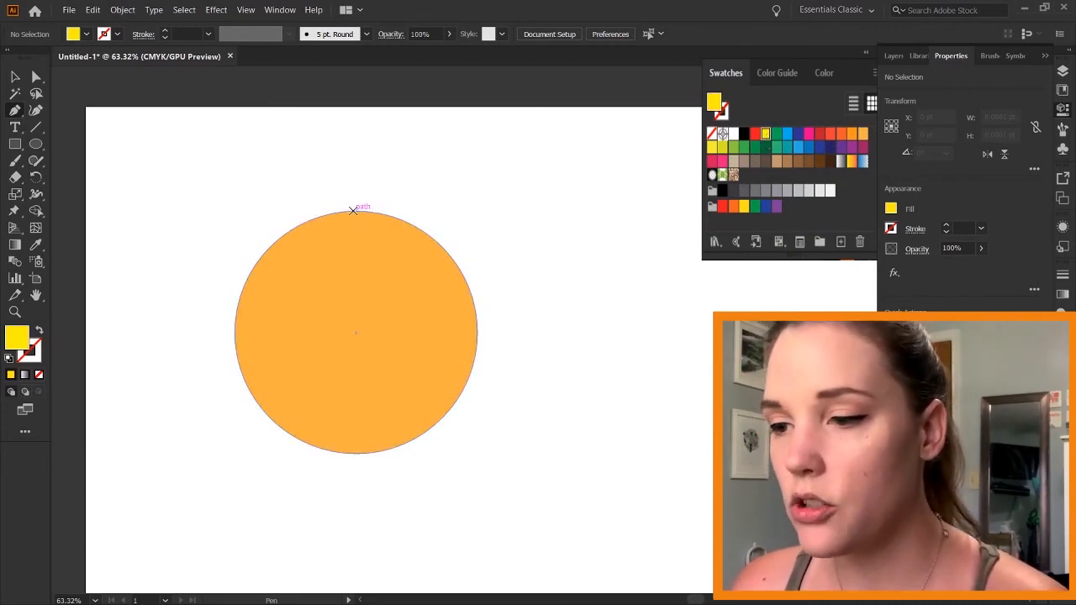
drag(352, 212, 287, 211)
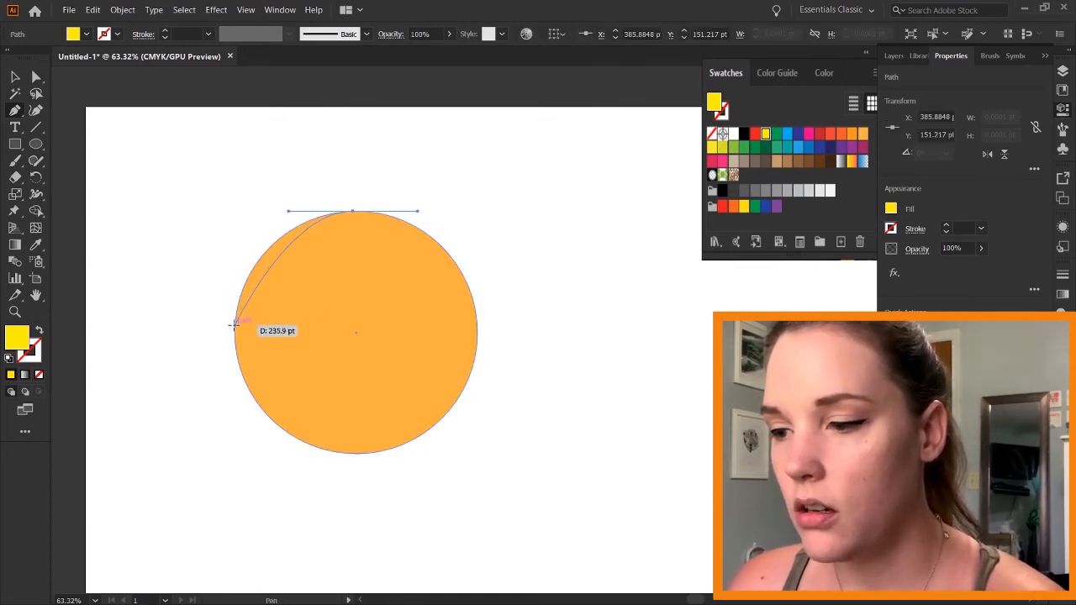
drag(234, 326, 236, 388)
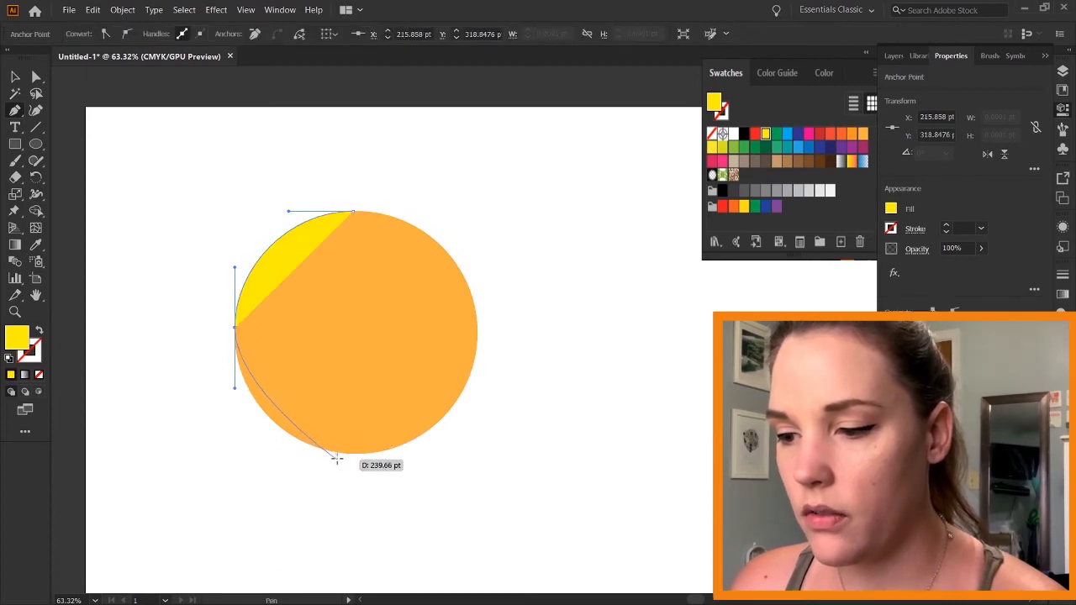
drag(350, 454, 425, 468)
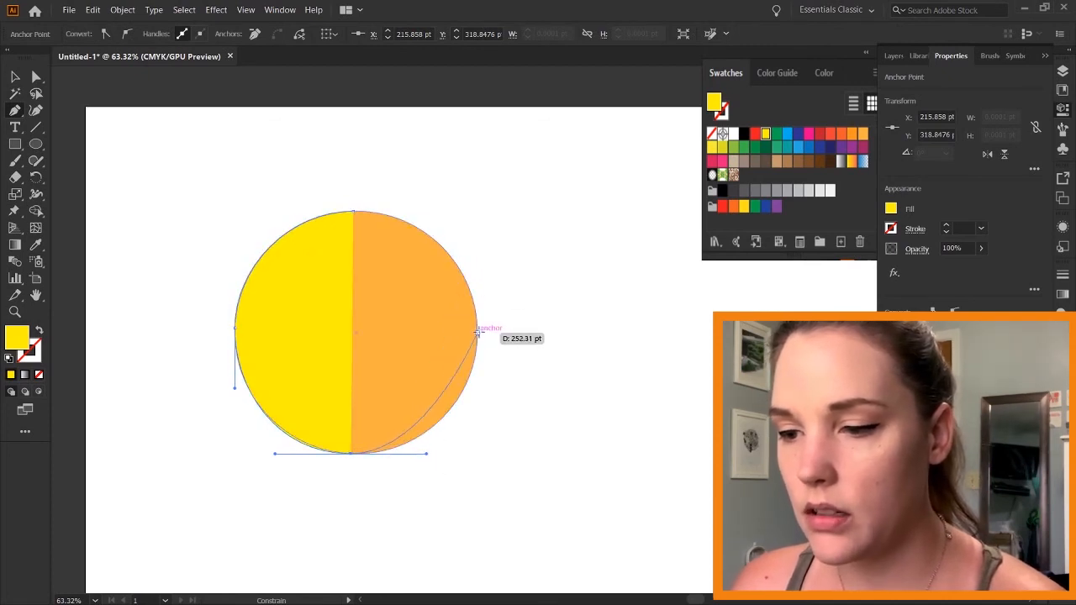
drag(477, 328, 475, 259)
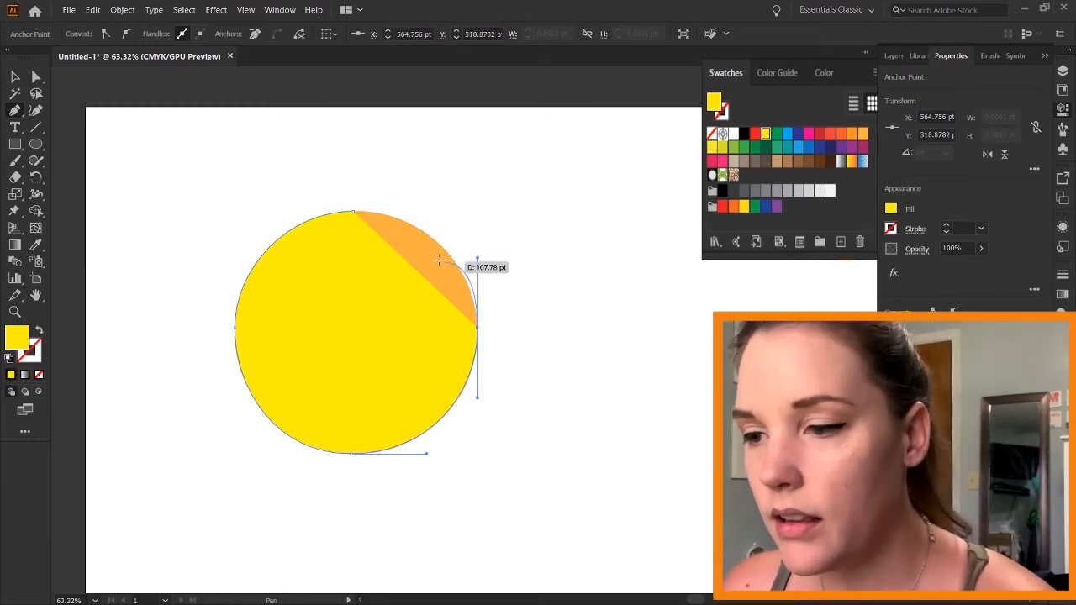
click(353, 211)
drag(349, 213, 287, 212)
Move the yellow traced shape off the orange circle to the empty area on its right, and deselect it
key(v)
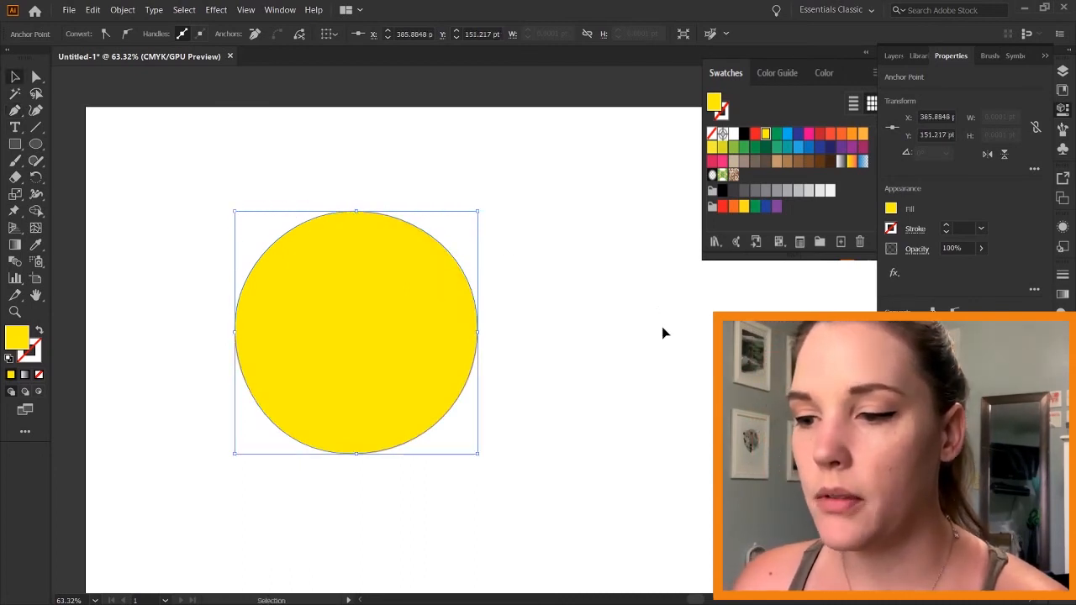
drag(370, 351, 656, 360)
click(492, 156)
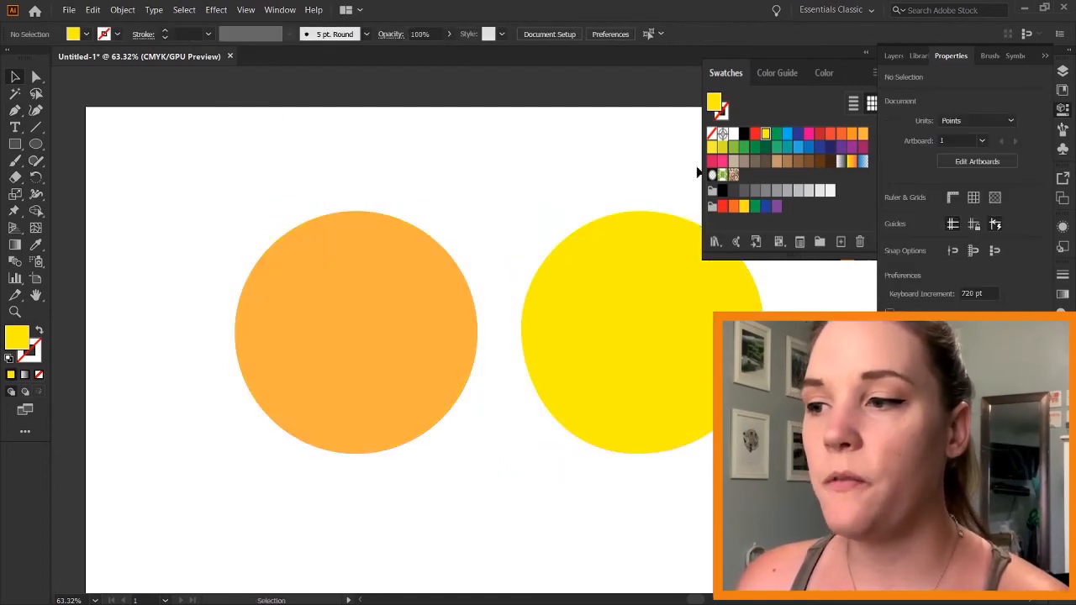